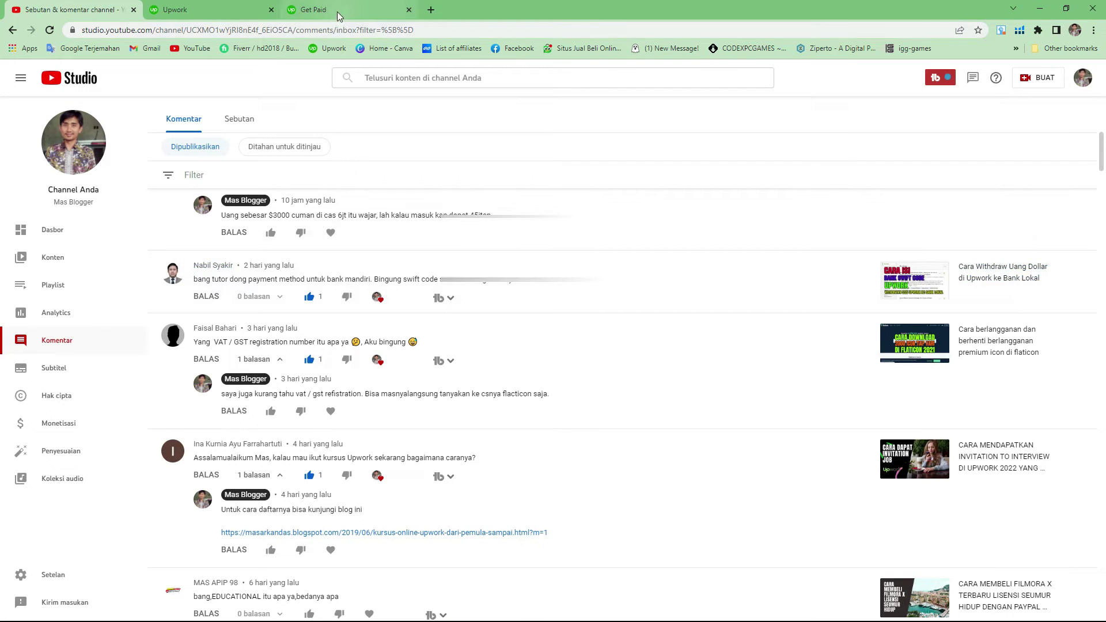
Switch to Upwork's Get Paid page and open the Direct to Local Bank (IDR) payment method for editing
{"action": "left_click", "coordinate": [335, 11]}
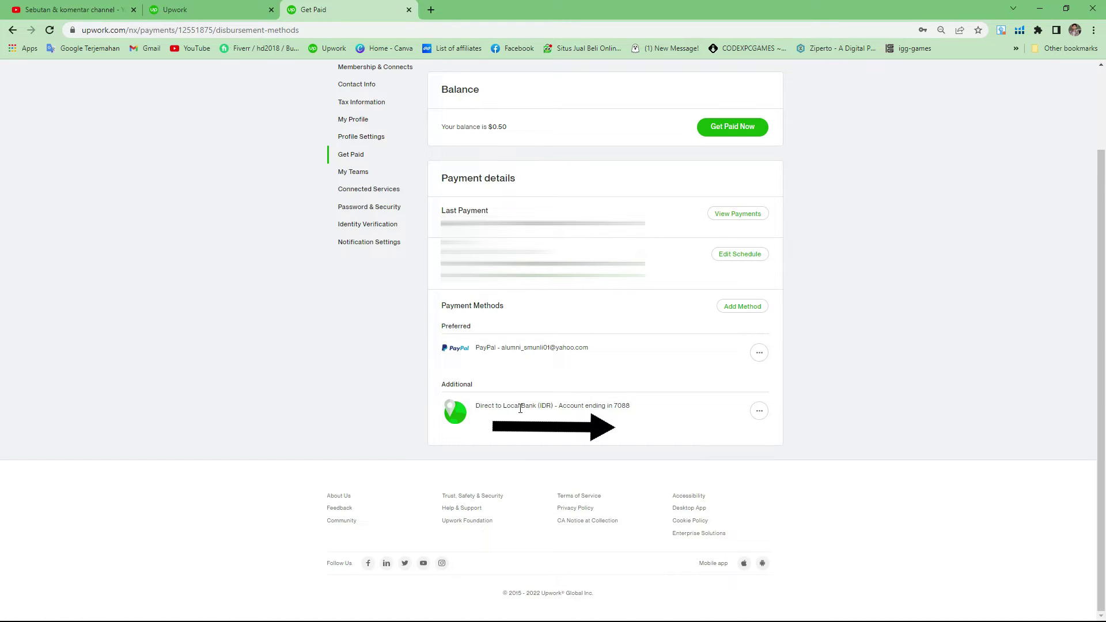
{"action": "left_click", "coordinate": [759, 411]}
{"action": "left_click", "coordinate": [686, 441]}
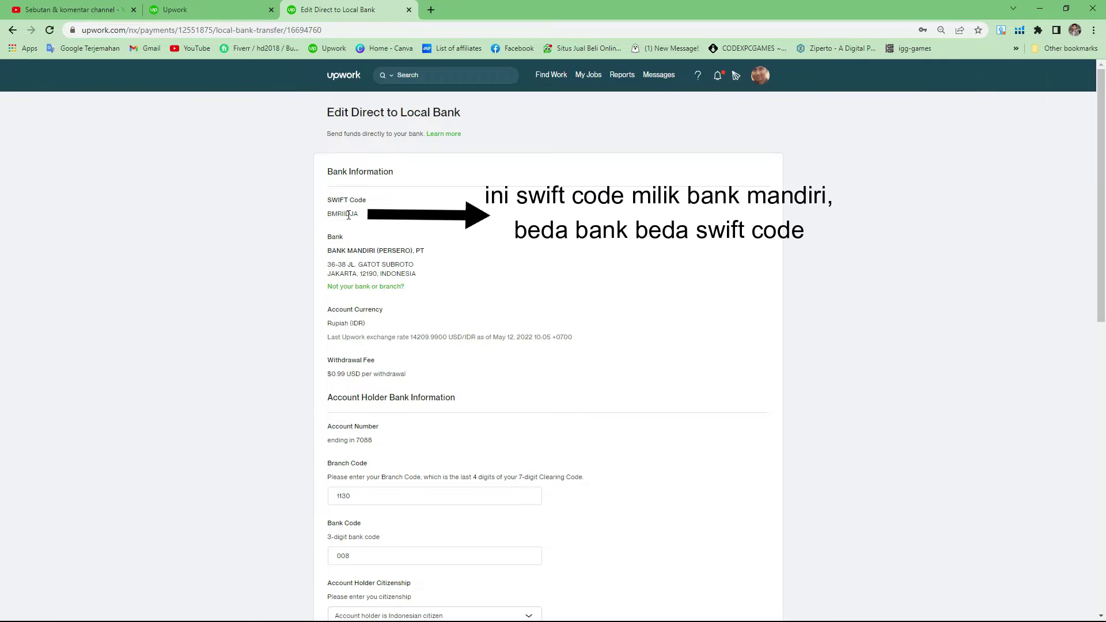
Examine the SWIFT code and the Branch Code requirement in the local bank details
{"action": "double_click", "coordinate": [369, 218]}
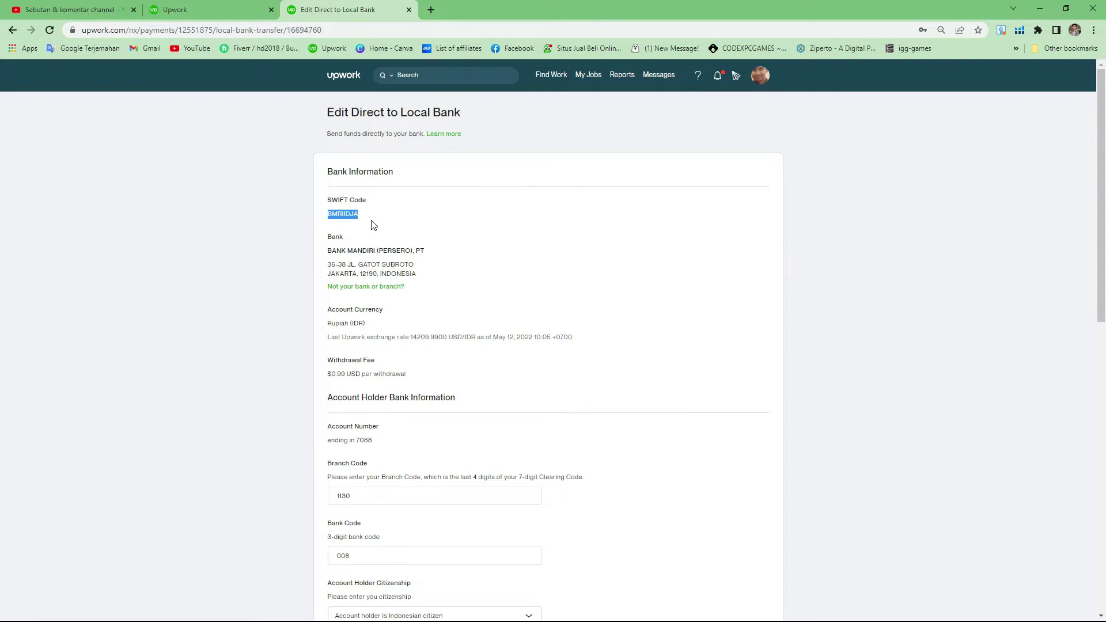
{"action": "scroll", "coordinate": [234, 306], "scroll_direction": "down", "scroll_amount": 3}
{"action": "left_click", "coordinate": [372, 321]}
{"action": "left_click", "coordinate": [372, 321]}
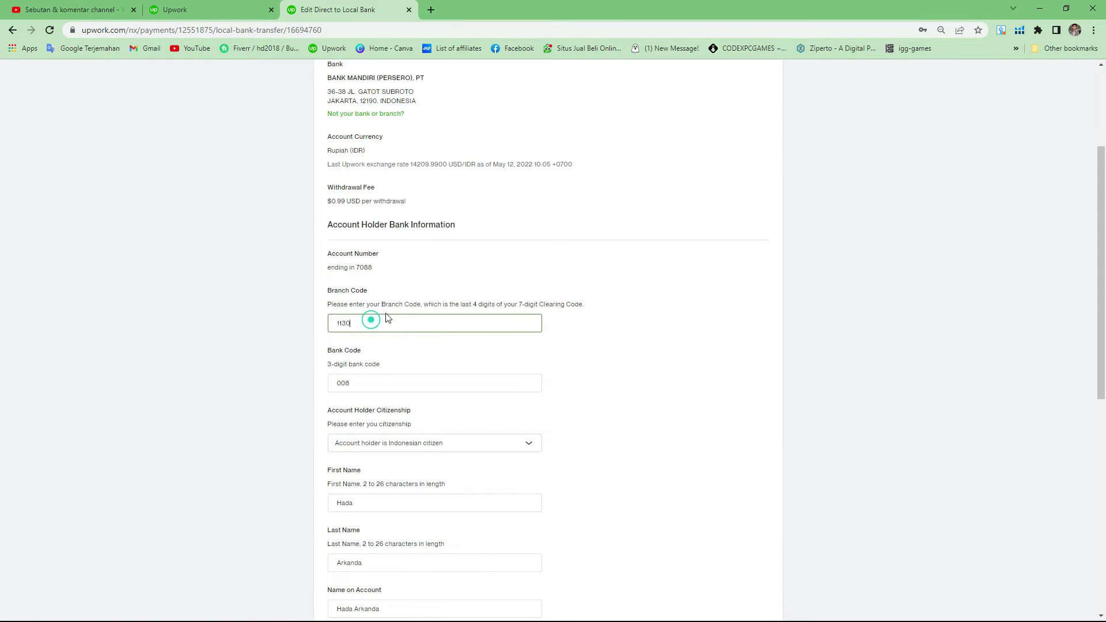
{"action": "left_click_drag", "start_coordinate": [383, 305], "coordinate": [422, 306]}
{"action": "right_click", "coordinate": [409, 303]}
{"action": "left_click", "coordinate": [420, 308]}
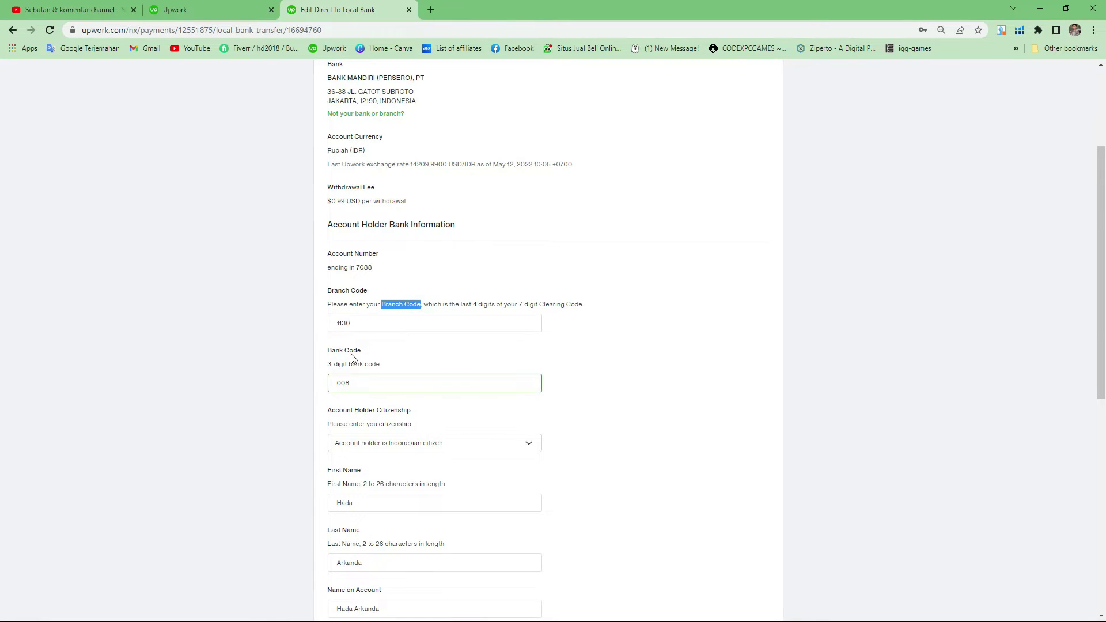
Review the bank code, branch code, account number ending and the account holder citizenship options
{"action": "left_click", "coordinate": [357, 384]}
{"action": "left_click", "coordinate": [357, 384]}
{"action": "left_click", "coordinate": [356, 323]}
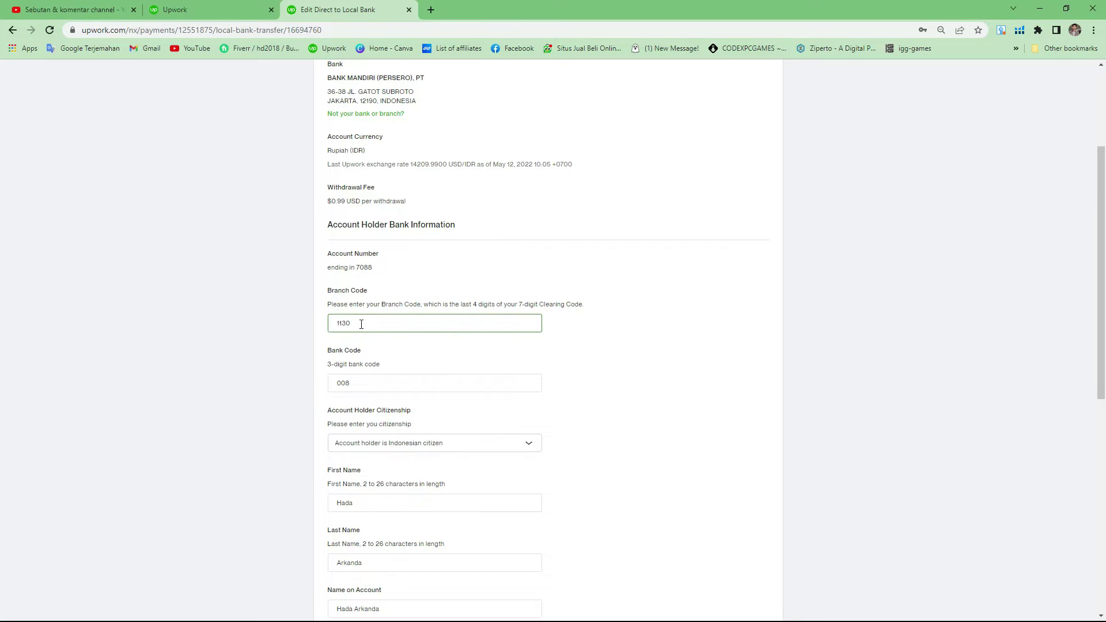
{"action": "left_click", "coordinate": [354, 267]}
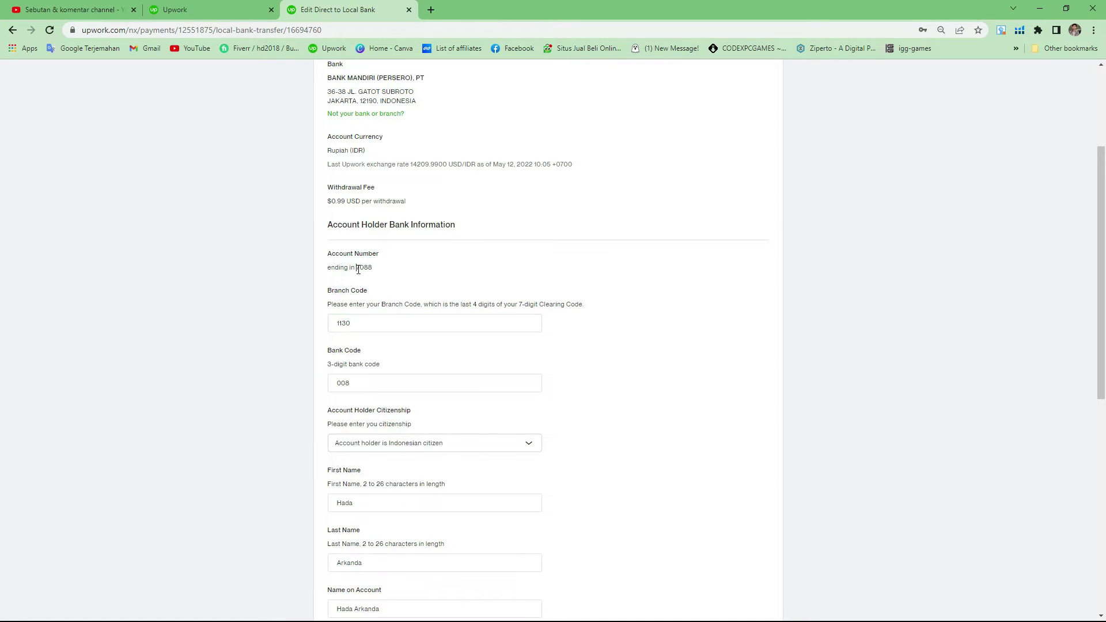
{"action": "left_click_drag", "start_coordinate": [357, 268], "coordinate": [371, 267]}
{"action": "scroll", "coordinate": [357, 266], "scroll_direction": "down", "scroll_amount": 2}
{"action": "left_click", "coordinate": [450, 328]}
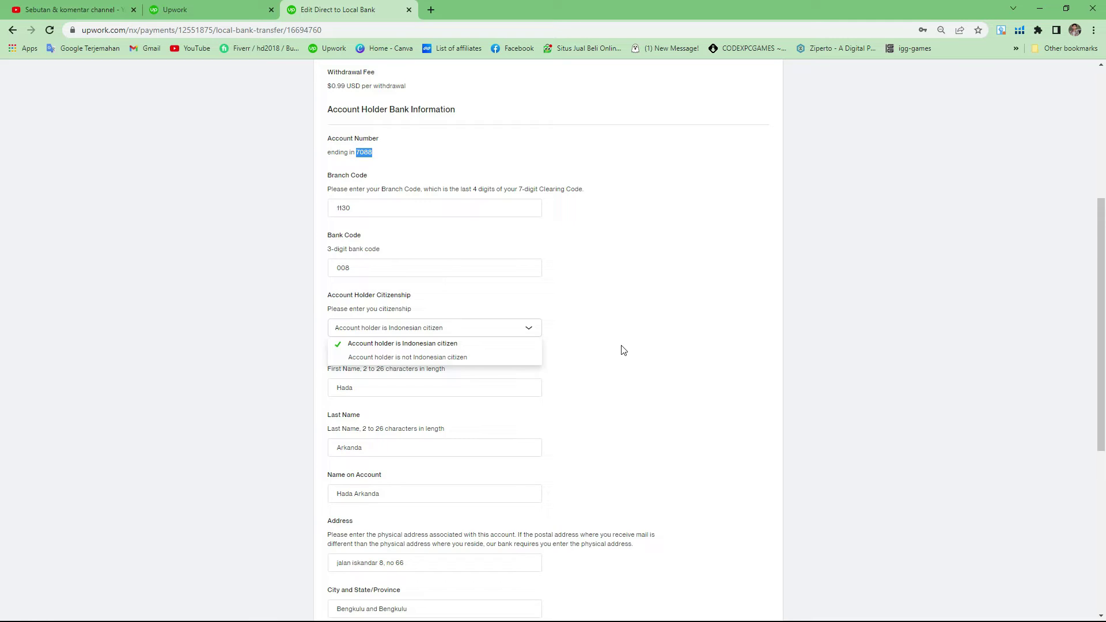
Examine the First Name, Last Name and Name on Account fields of the account holder
{"action": "scroll", "coordinate": [622, 350], "scroll_direction": "down", "scroll_amount": 3}
{"action": "left_click", "coordinate": [334, 213]}
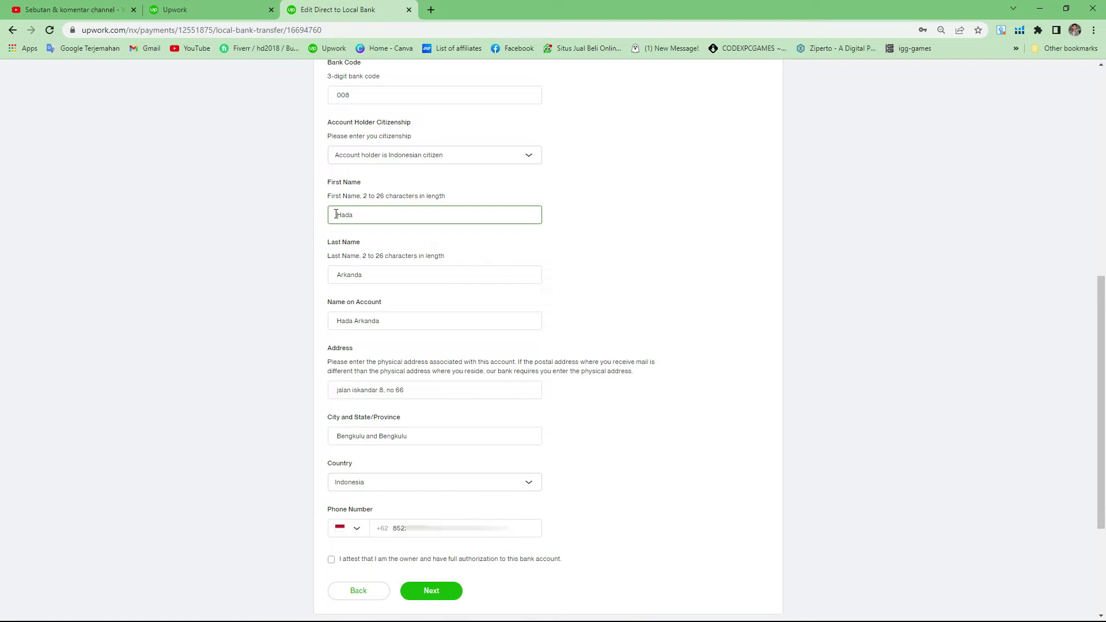
{"action": "left_click", "coordinate": [326, 217]}
{"action": "left_click", "coordinate": [337, 214]}
{"action": "left_click", "coordinate": [340, 270]}
{"action": "left_click", "coordinate": [338, 213]}
{"action": "left_click", "coordinate": [333, 209]}
{"action": "double_click", "coordinate": [354, 212]}
{"action": "left_click", "coordinate": [332, 280]}
{"action": "left_click", "coordinate": [298, 319]}
{"action": "left_click", "coordinate": [379, 324]}
{"action": "left_click", "coordinate": [333, 321]}
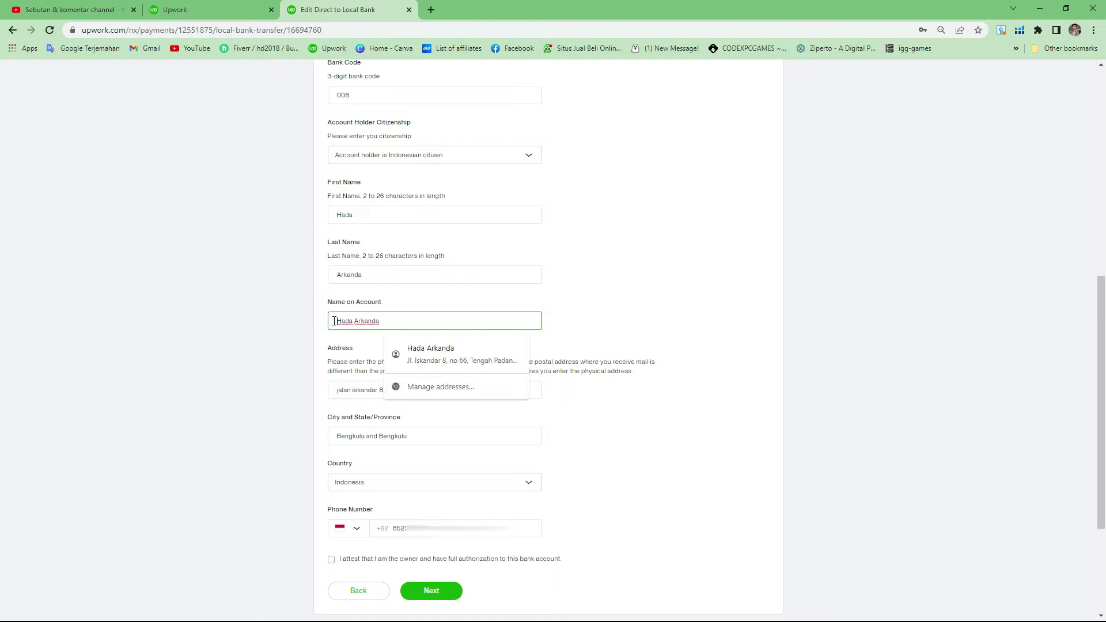
Check the account holder's address field and attest to ownership and full authorization of the bank account
{"action": "left_click", "coordinate": [292, 349]}
{"action": "left_click", "coordinate": [369, 391]}
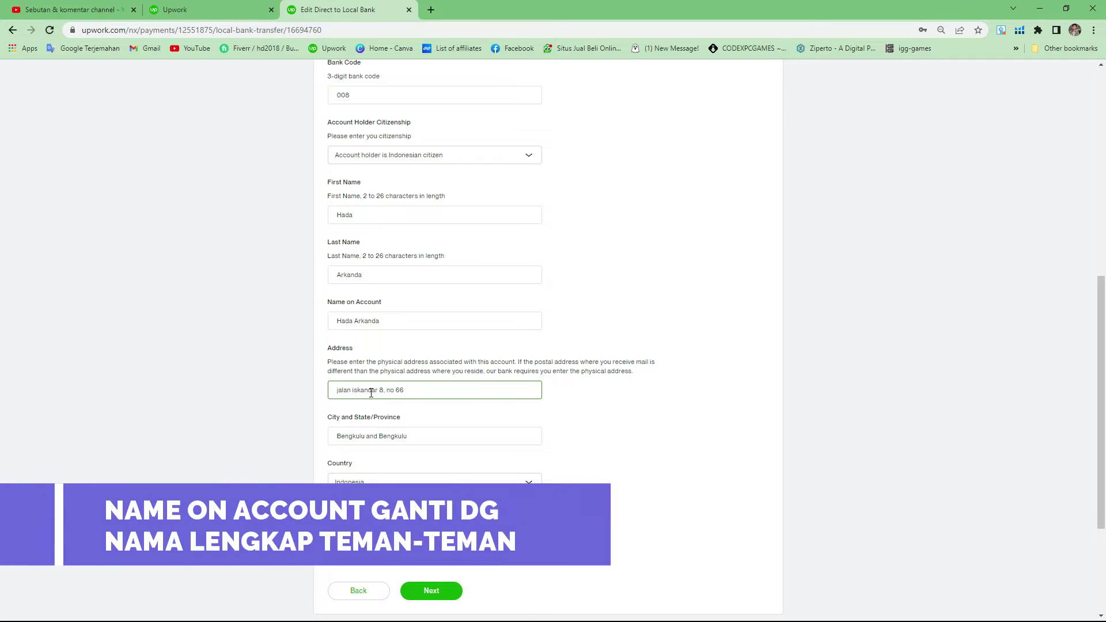
{"action": "left_click", "coordinate": [361, 410]}
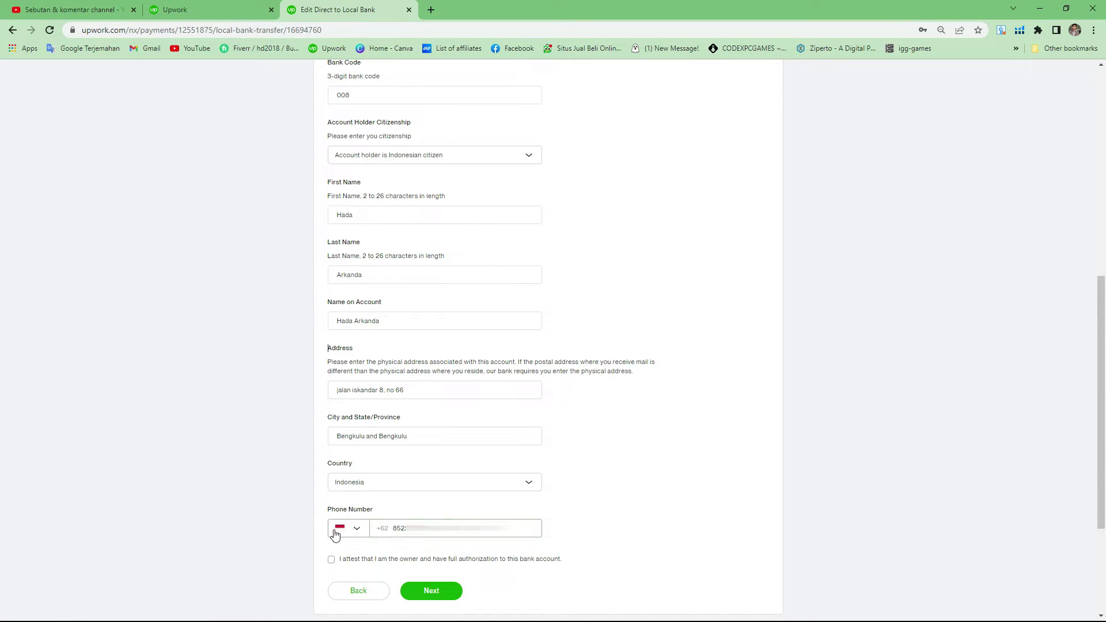
{"action": "left_click", "coordinate": [332, 562]}
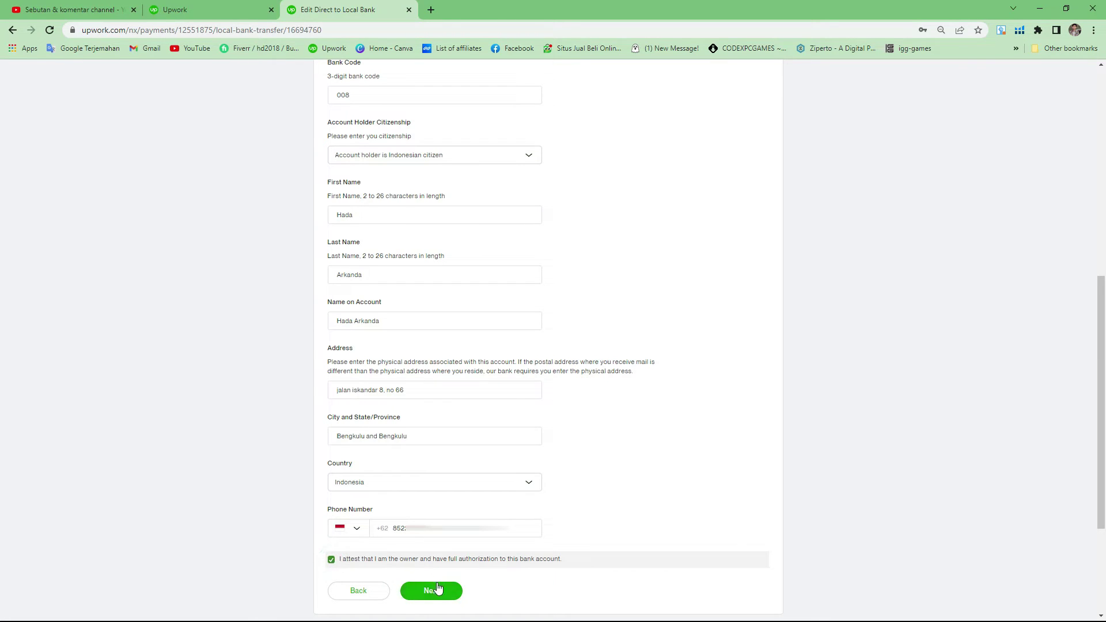
Search Google in a new tab for "branch code bank mandiri" and dismiss the location request
{"action": "scroll", "coordinate": [371, 276], "scroll_direction": "up", "scroll_amount": 4}
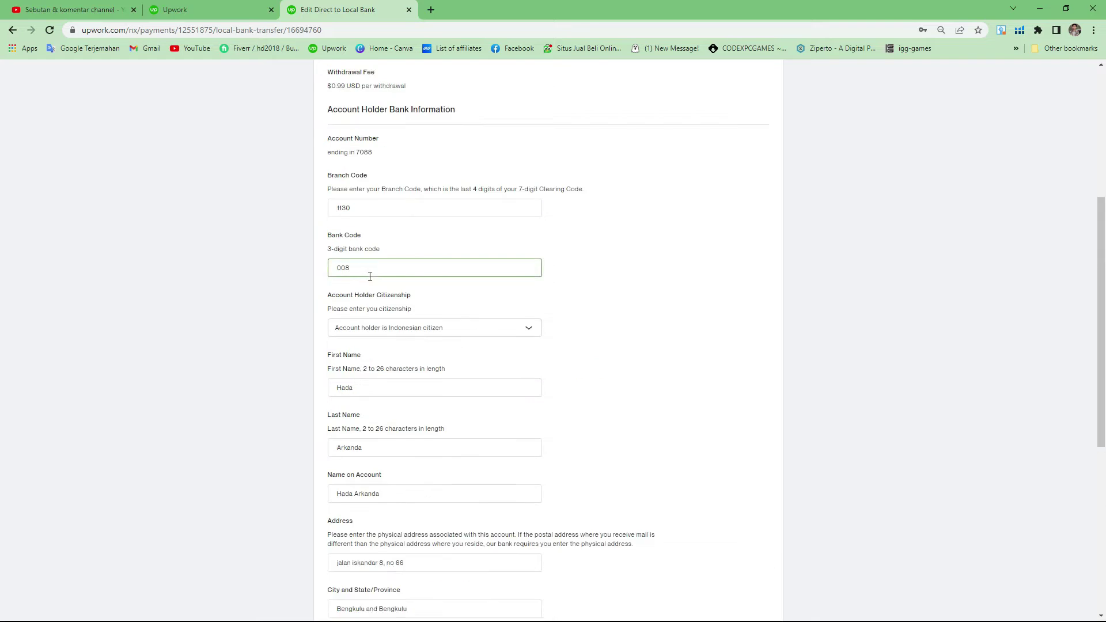
{"action": "left_click_drag", "start_coordinate": [382, 247], "coordinate": [422, 247]}
{"action": "right_click", "coordinate": [412, 251]}
{"action": "left_click", "coordinate": [413, 255]}
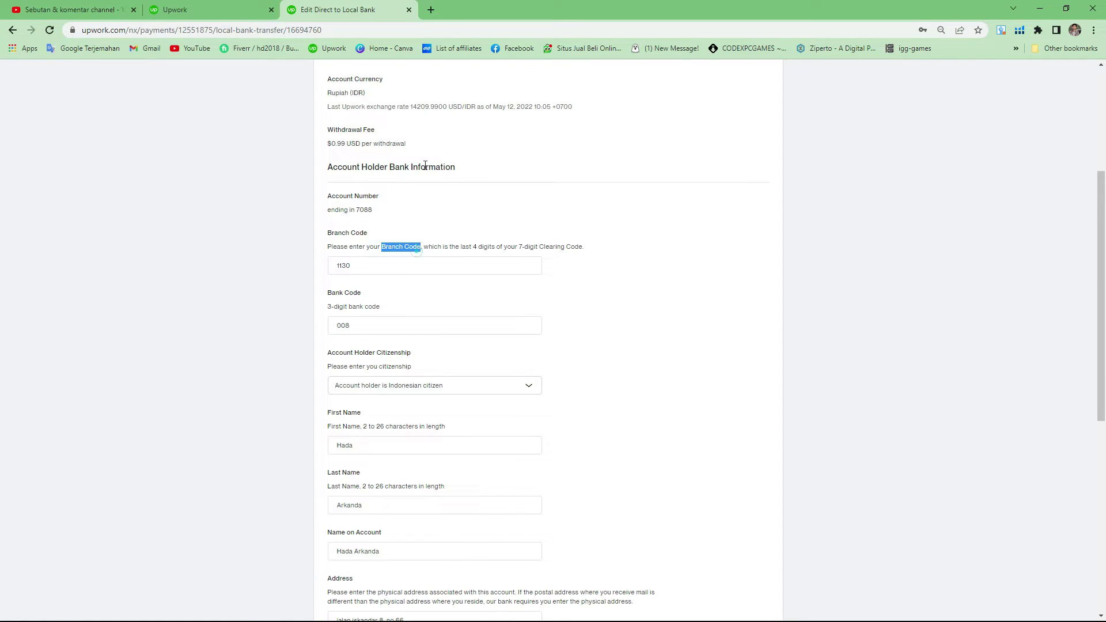
{"action": "left_click", "coordinate": [431, 10]}
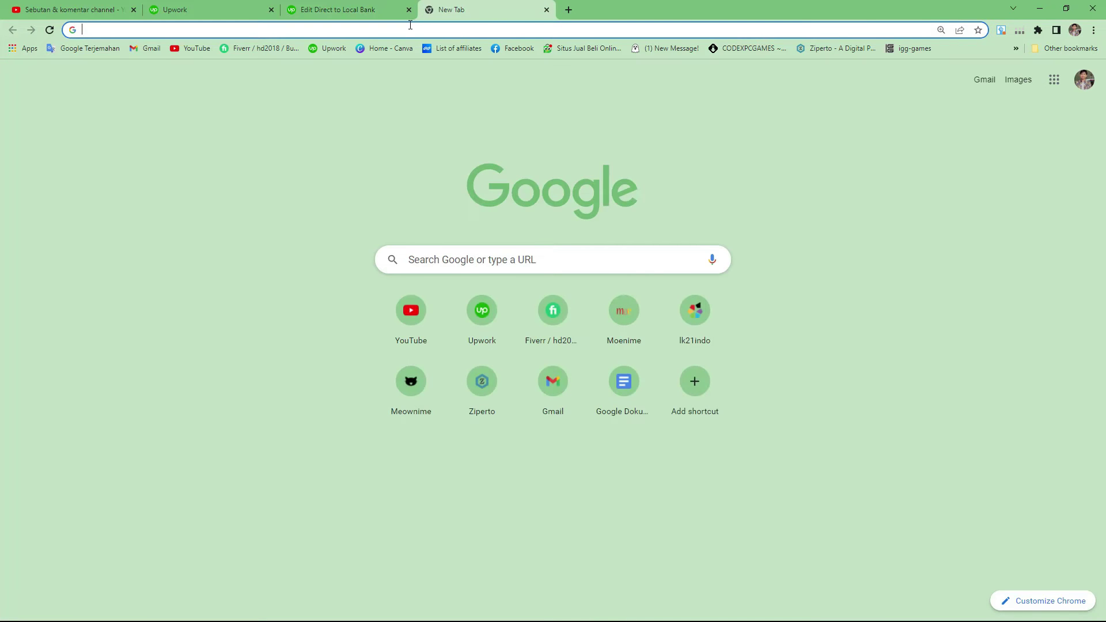
{"action": "type", "text": "branch code"}
{"action": "key", "text": "Down"}
{"action": "key", "text": "Down"}
{"action": "key", "text": "Down"}
{"action": "key", "text": "Down"}
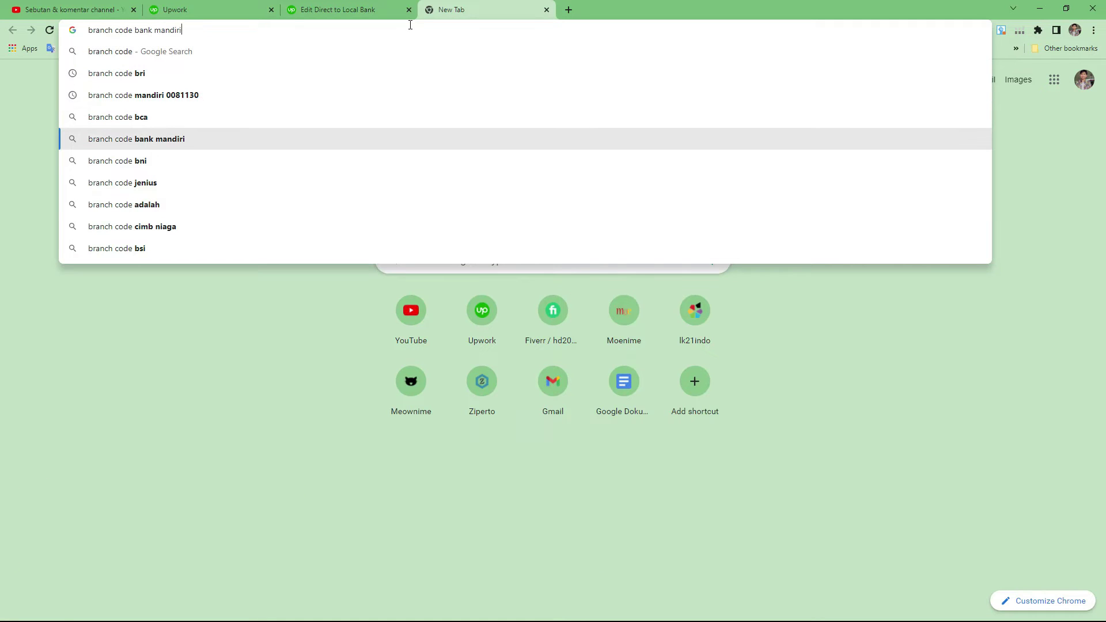
{"action": "key", "text": "Return"}
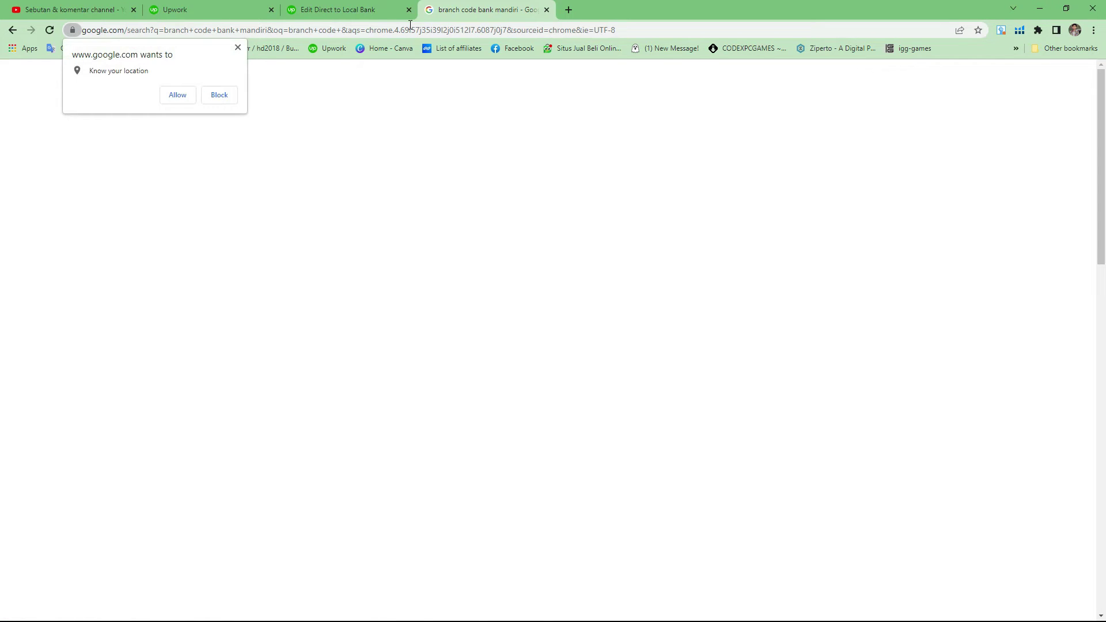
{"action": "left_click", "coordinate": [238, 47]}
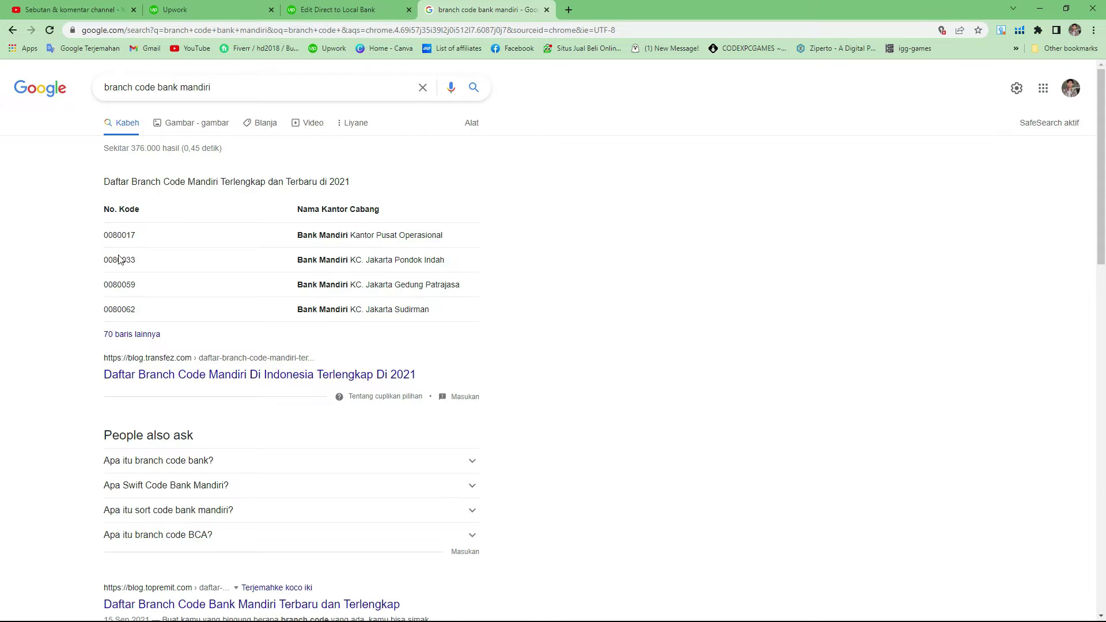
Compare the last four digits of the Kantor Pusat Operasional code with the form's Branch Code field
{"action": "left_click_drag", "start_coordinate": [118, 236], "coordinate": [136, 237]}
{"action": "left_click", "coordinate": [327, 9]}
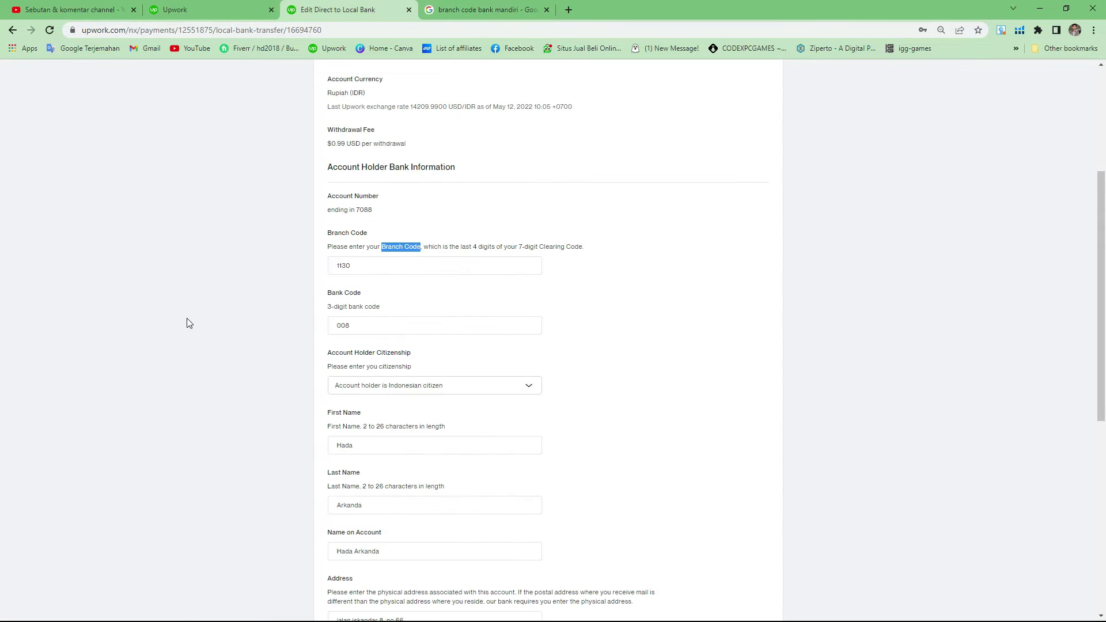
{"action": "double_click", "coordinate": [341, 270]}
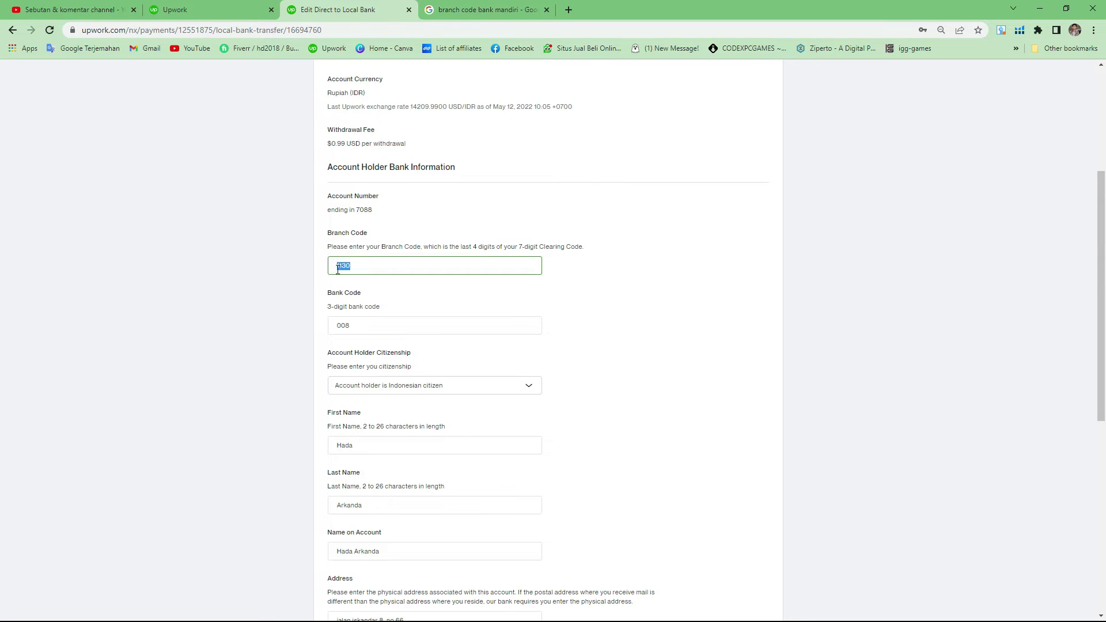
{"action": "left_click", "coordinate": [477, 13]}
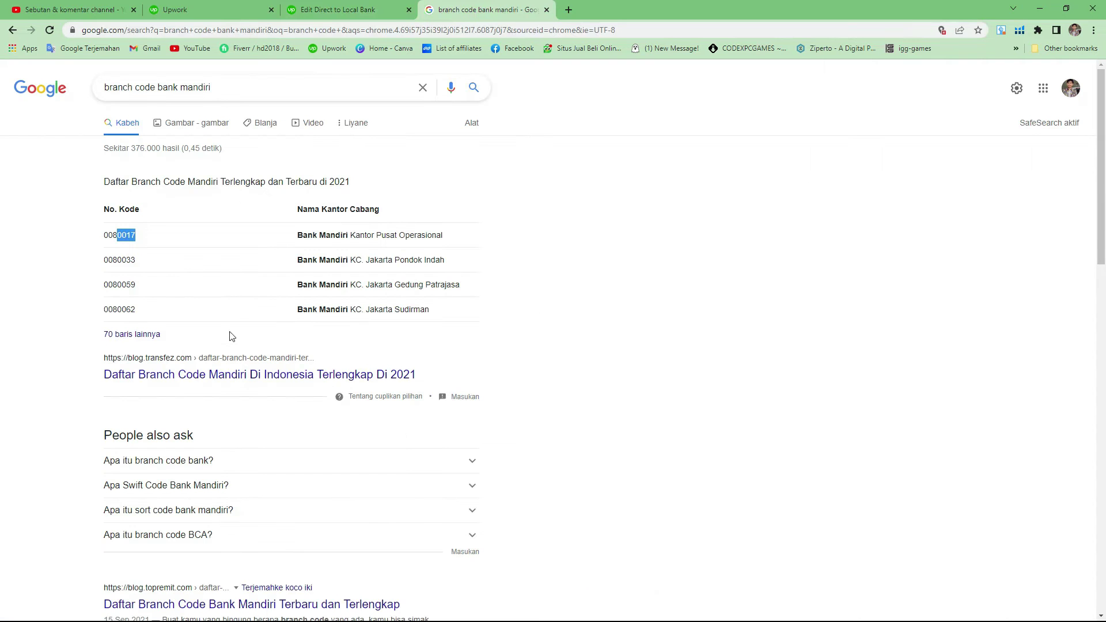
Open the full Mandiri branch code list, find "bengkulu" on the page and examine its code's last four digits
{"action": "left_click", "coordinate": [134, 338]}
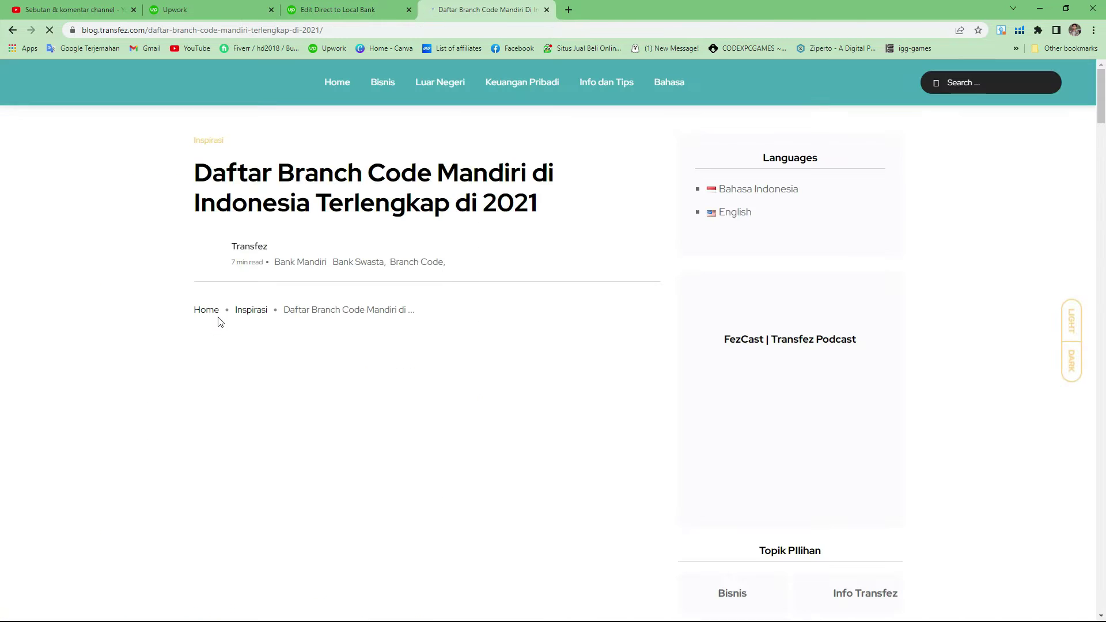
{"action": "scroll", "coordinate": [386, 346], "scroll_direction": "down", "scroll_amount": 15}
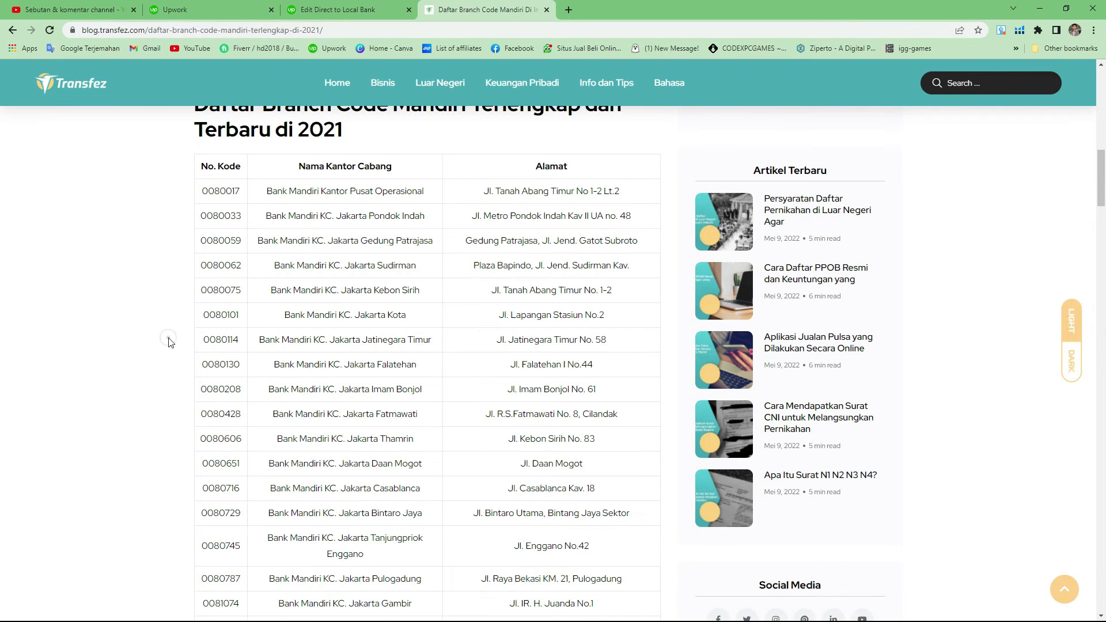
{"action": "key", "text": "ctrl+f"}
{"action": "type", "text": "bengk"}
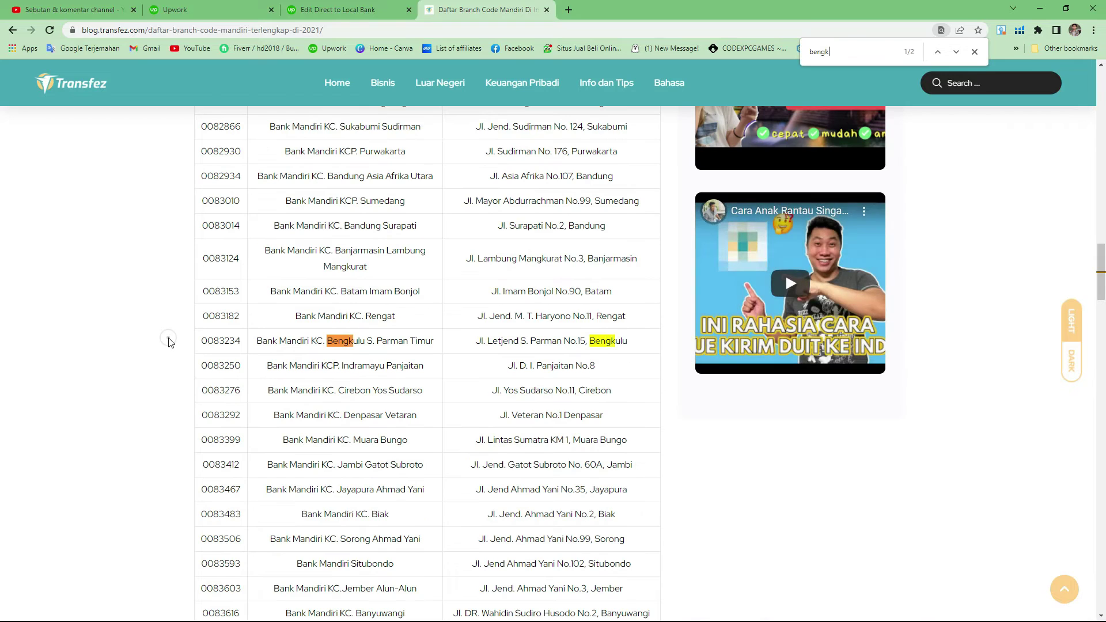
{"action": "type", "text": "ulu"}
{"action": "key", "text": "Return"}
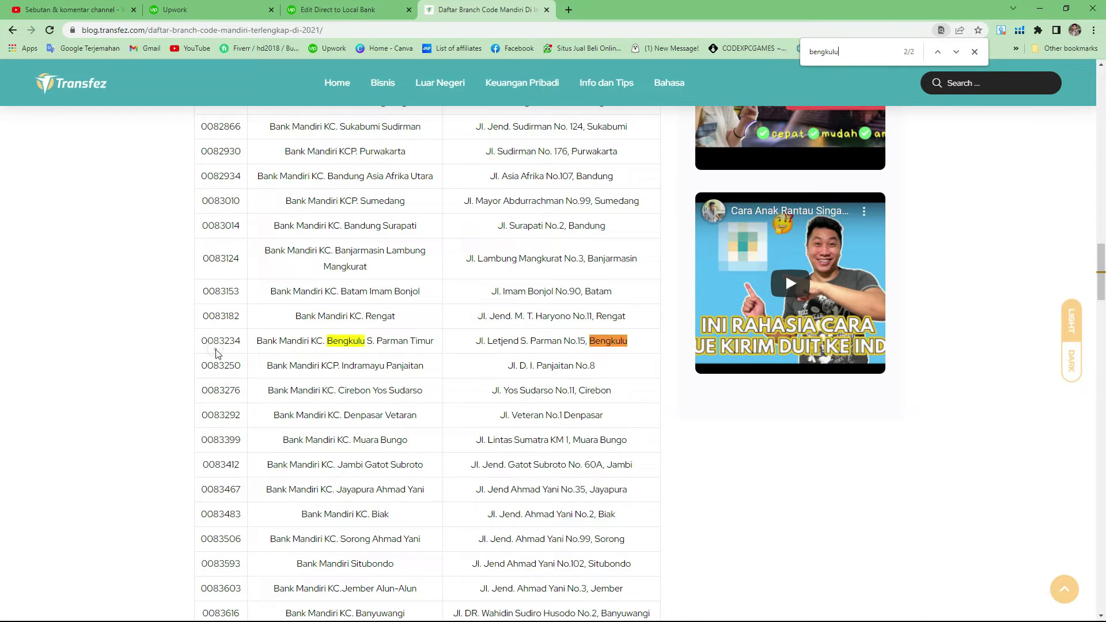
{"action": "mouse_move", "coordinate": [222, 340]}
{"action": "left_mouse_down"}
{"action": "mouse_move", "coordinate": [207, 341]}
{"action": "mouse_move", "coordinate": [240, 341]}
{"action": "left_mouse_up"}
{"action": "scroll", "coordinate": [240, 341], "scroll_direction": "up", "scroll_amount": 10}
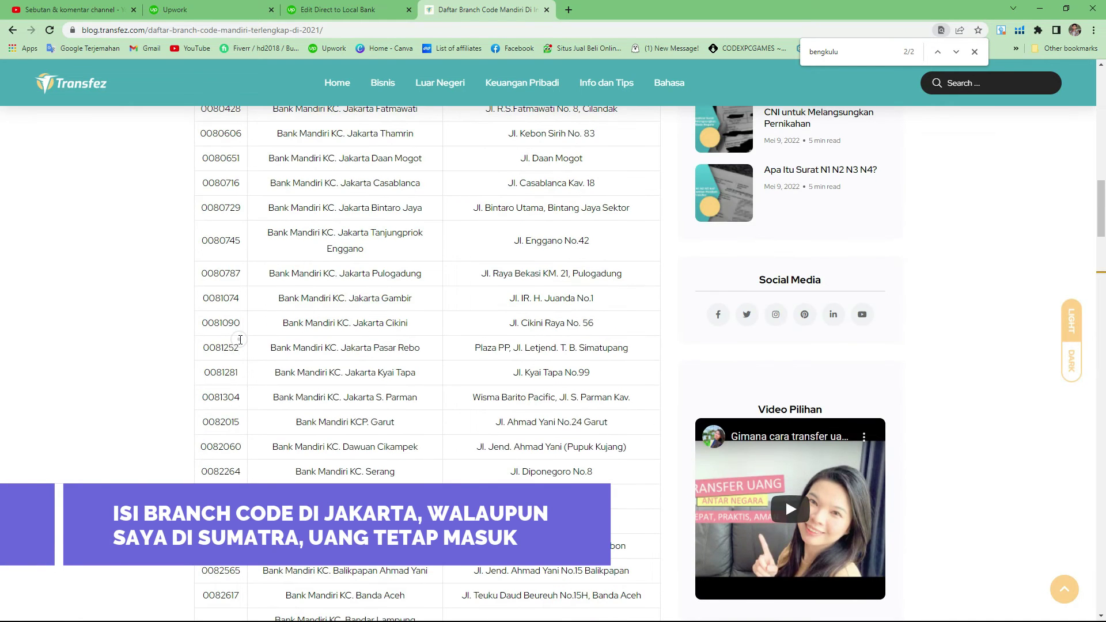
Find 0081130 in the branch list, compare the codes with the form's Branch Code, and return to the form's SWIFT code
{"action": "left_click", "coordinate": [337, 9]}
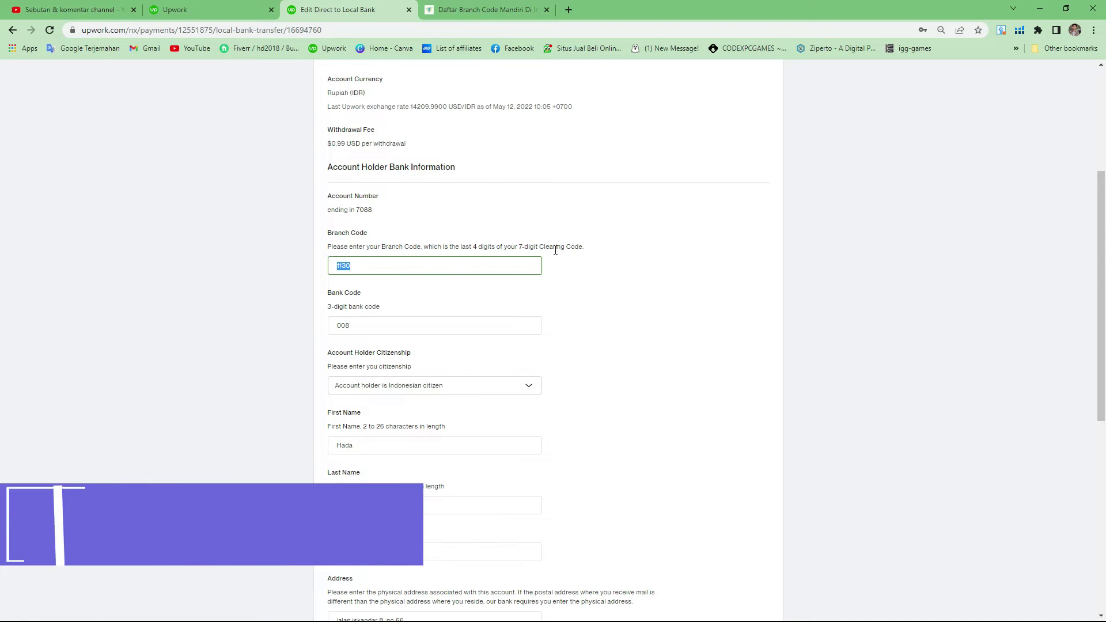
{"action": "left_click", "coordinate": [455, 9]}
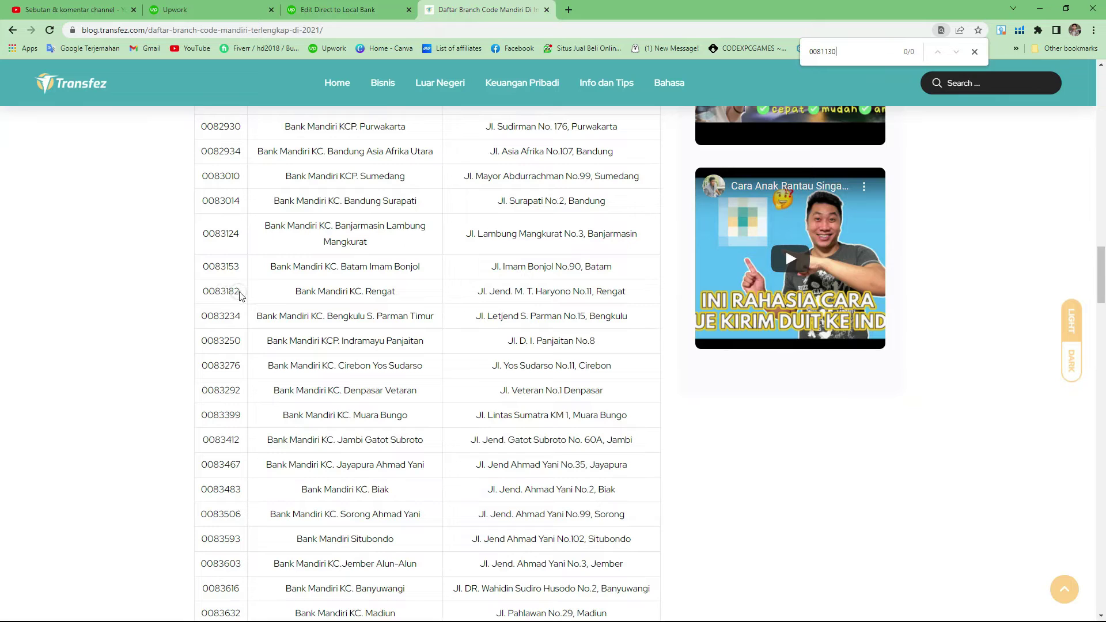
{"action": "left_click_drag", "start_coordinate": [221, 291], "coordinate": [242, 295]}
{"action": "left_click", "coordinate": [346, 10]}
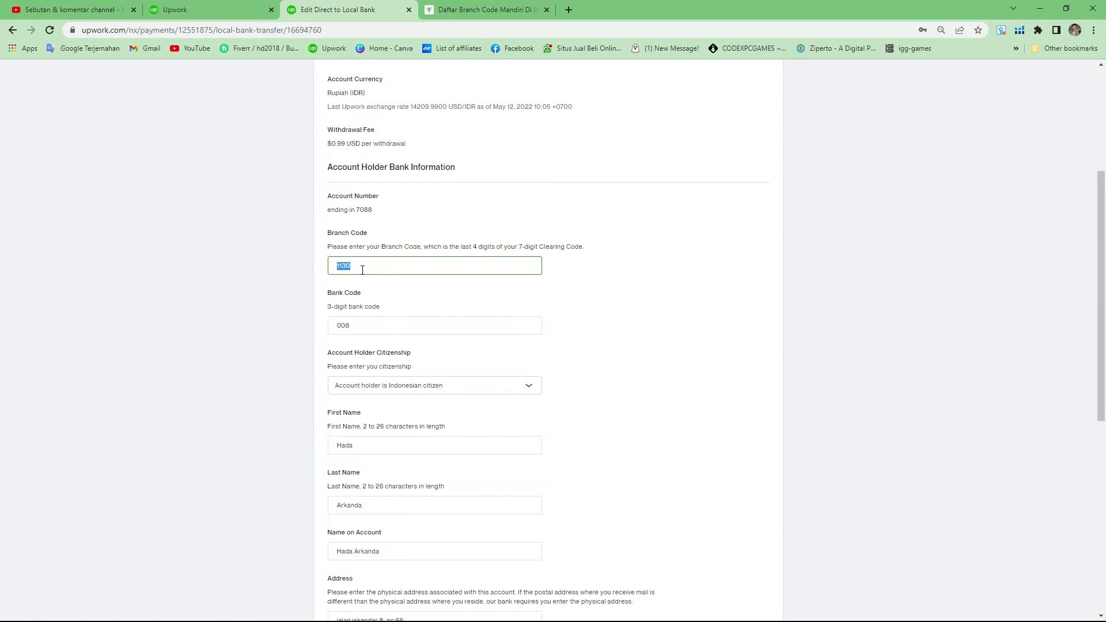
{"action": "left_click", "coordinate": [496, 8]}
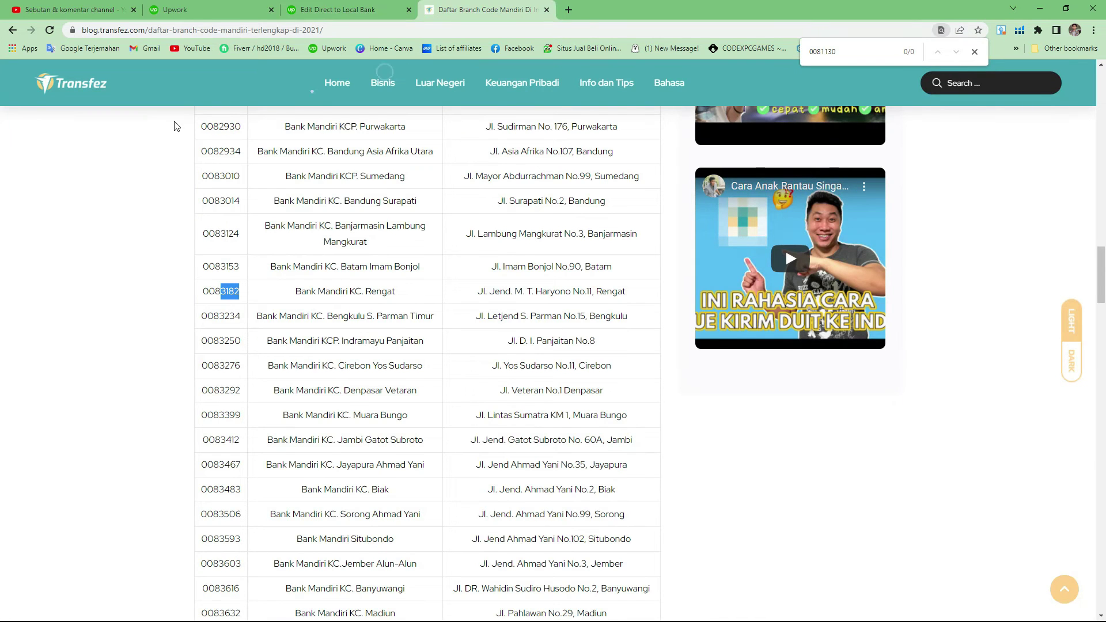
{"action": "scroll", "coordinate": [137, 300], "scroll_direction": "up", "scroll_amount": 20}
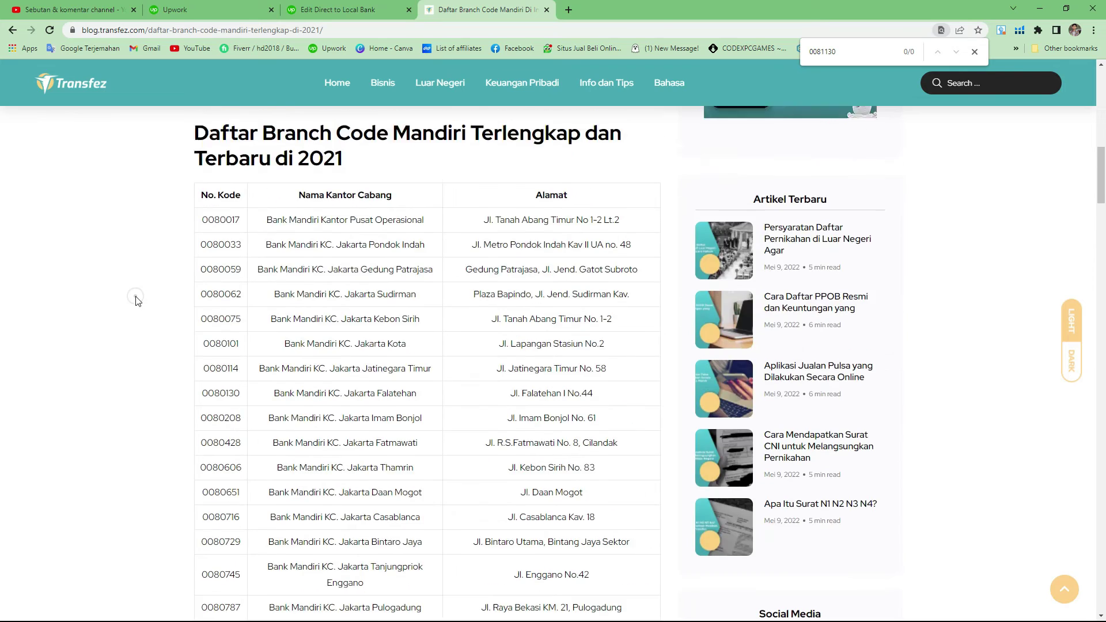
{"action": "scroll", "coordinate": [246, 322], "scroll_direction": "down", "scroll_amount": 4}
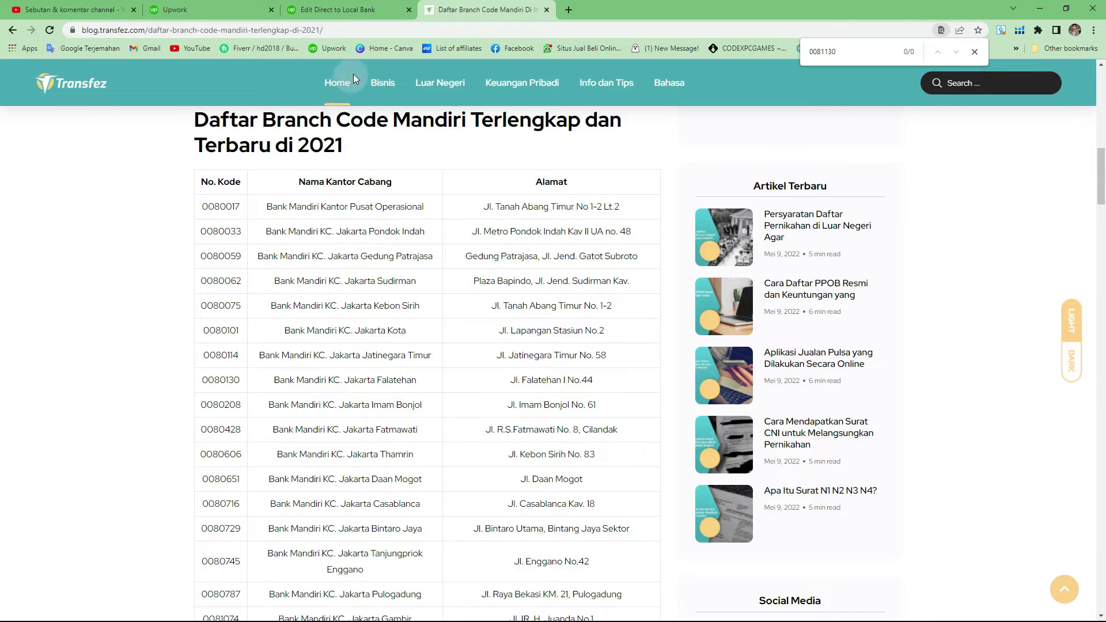
{"action": "left_click", "coordinate": [350, 10]}
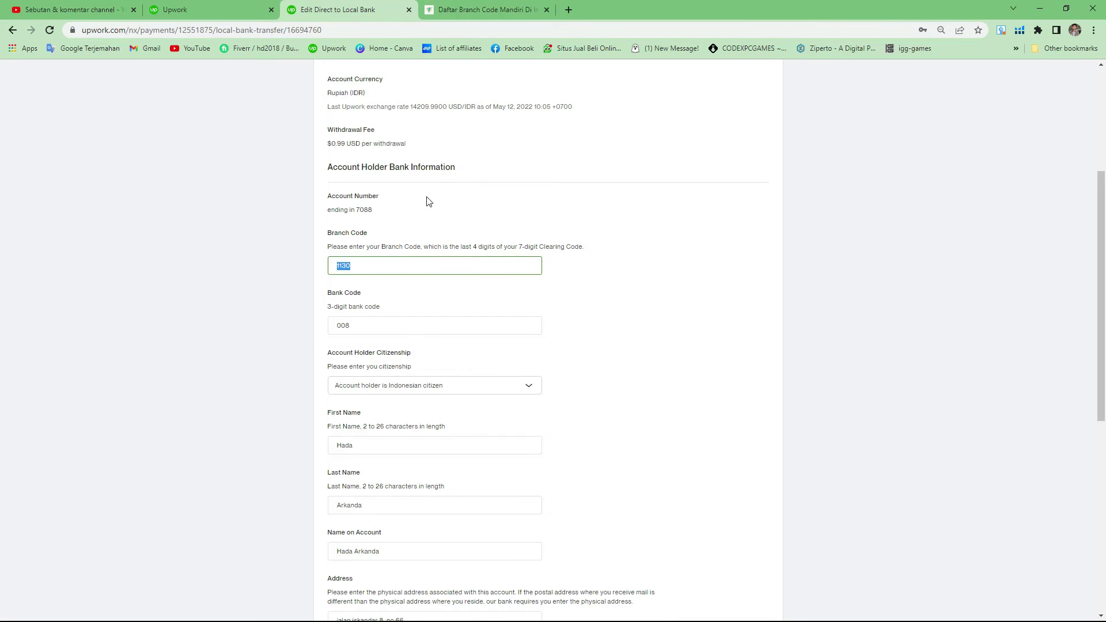
{"action": "scroll", "coordinate": [429, 202], "scroll_direction": "up", "scroll_amount": 4}
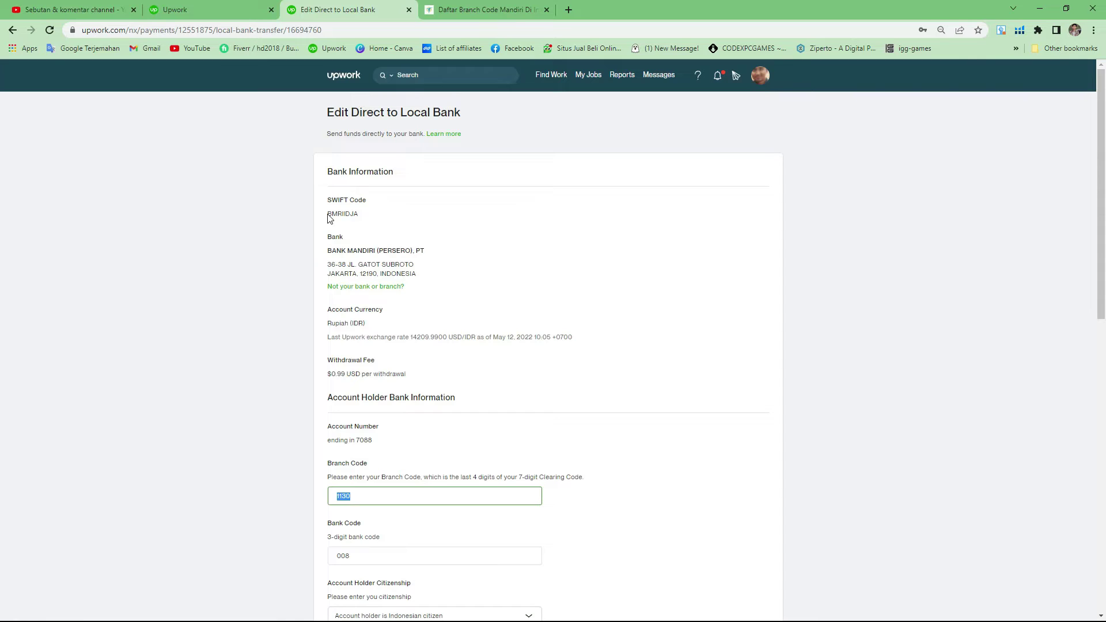
Highlight the form's SWIFT code and open masarkandas.blogspot.com in a new tab
{"action": "left_click_drag", "start_coordinate": [332, 214], "coordinate": [359, 214]}
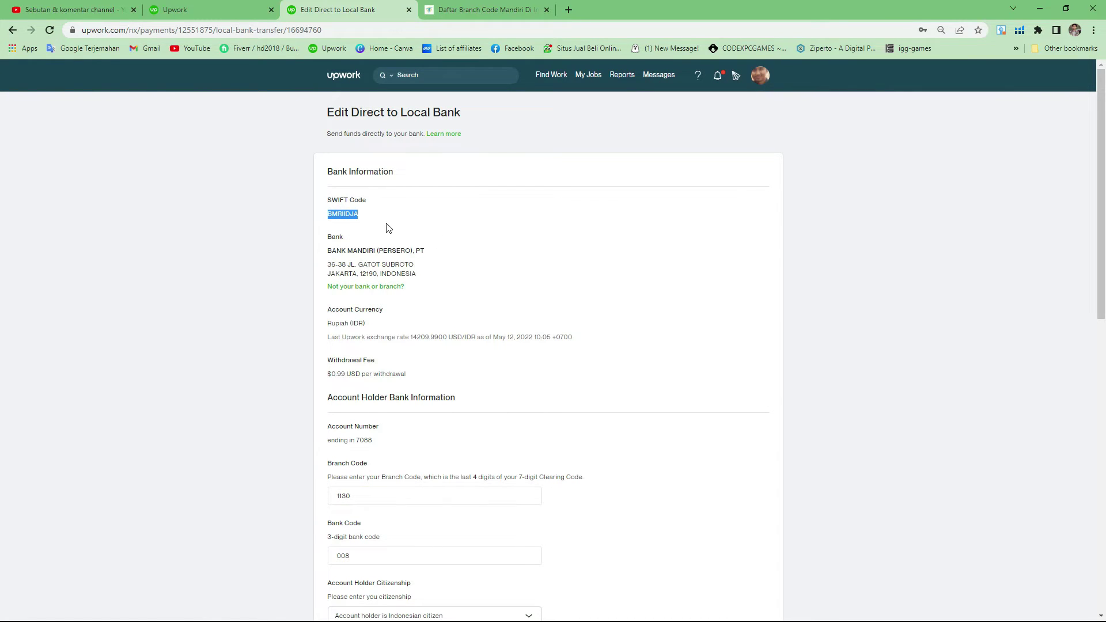
{"action": "left_click", "coordinate": [568, 10]}
{"action": "type", "text": "mas"}
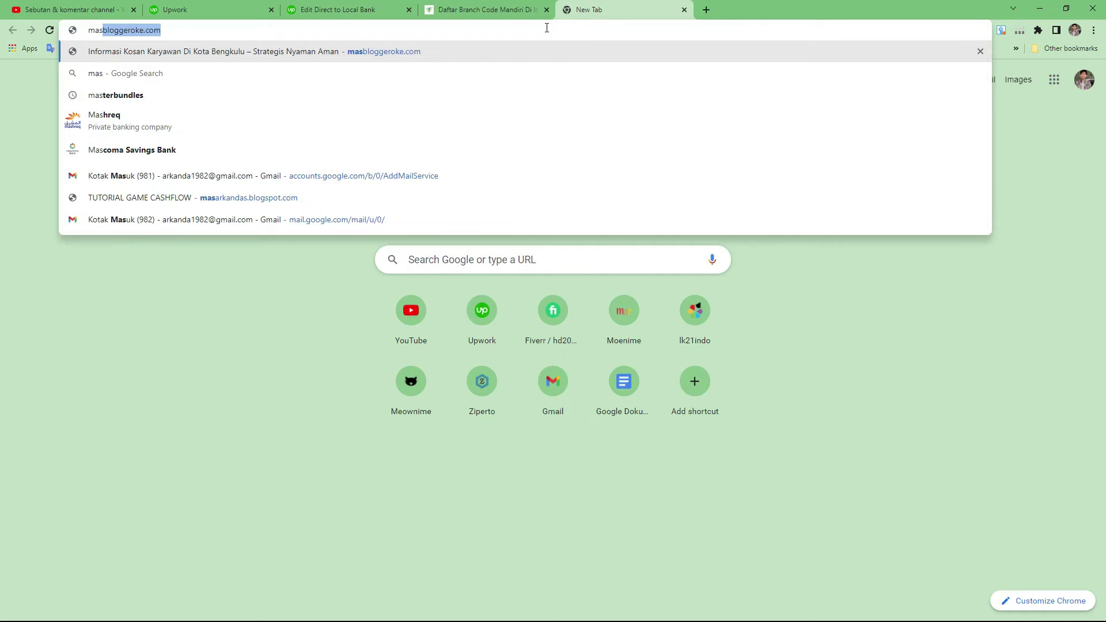
{"action": "type", "text": "arka"}
{"action": "key", "text": "Right"}
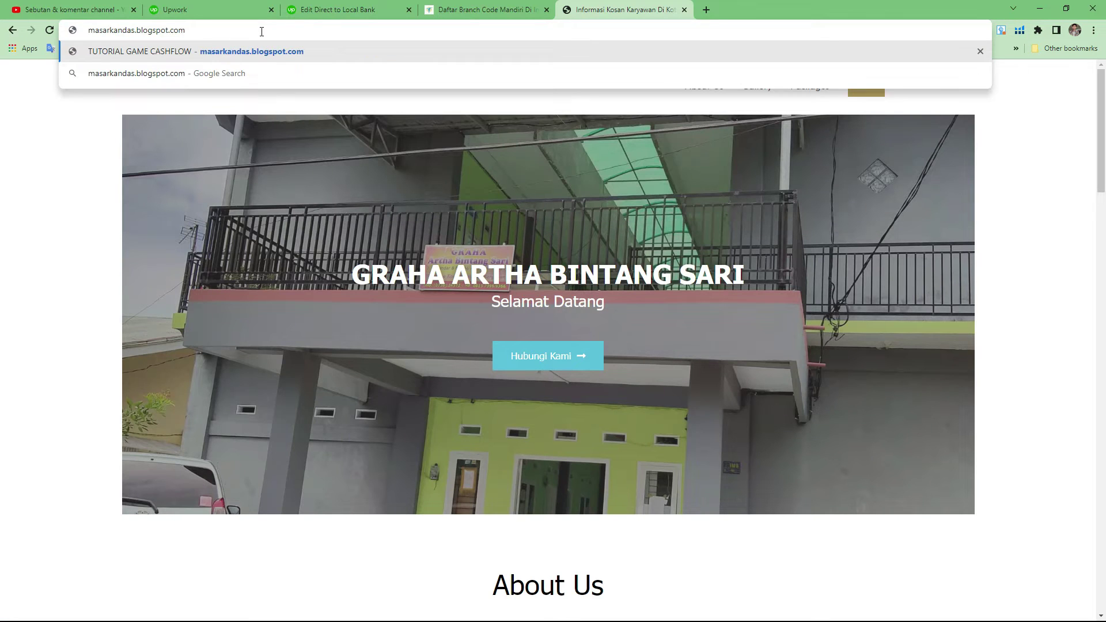
{"action": "key", "text": "Return"}
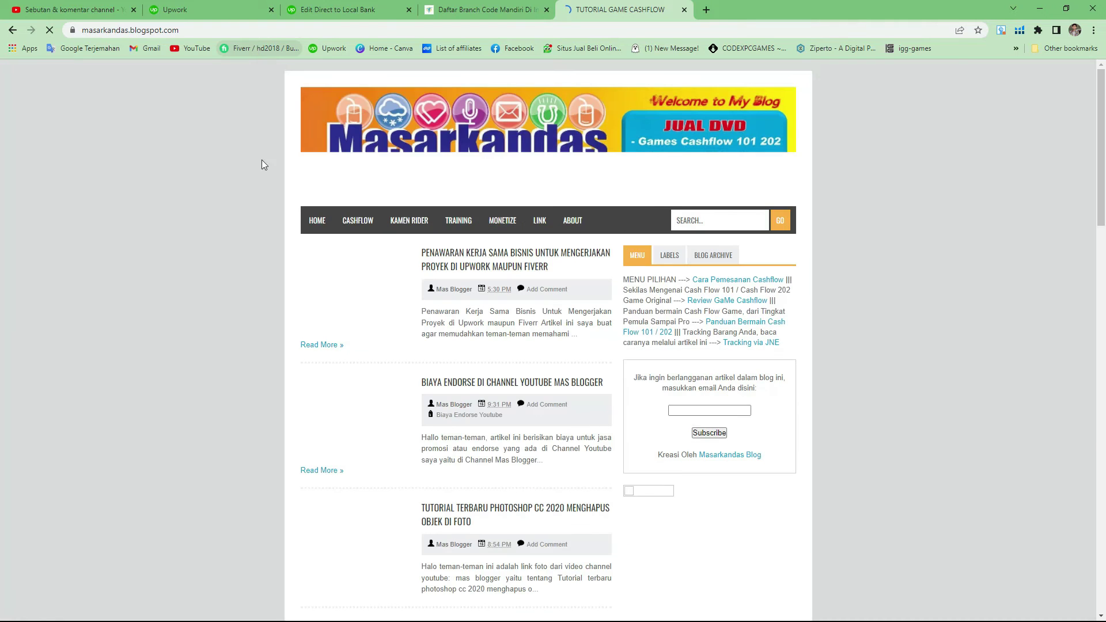
Find and open the blog article "Daftar Kode SWIFT Bank Bank di Indonesia"
{"action": "scroll", "coordinate": [265, 300], "scroll_direction": "down", "scroll_amount": 12}
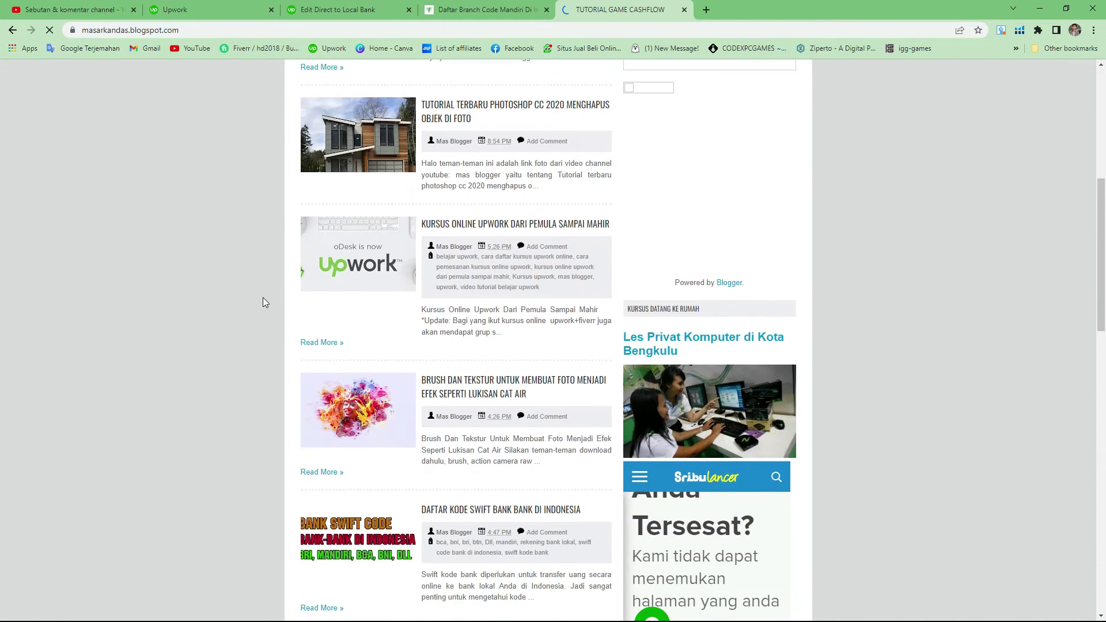
{"action": "scroll", "coordinate": [240, 293], "scroll_direction": "down", "scroll_amount": 8}
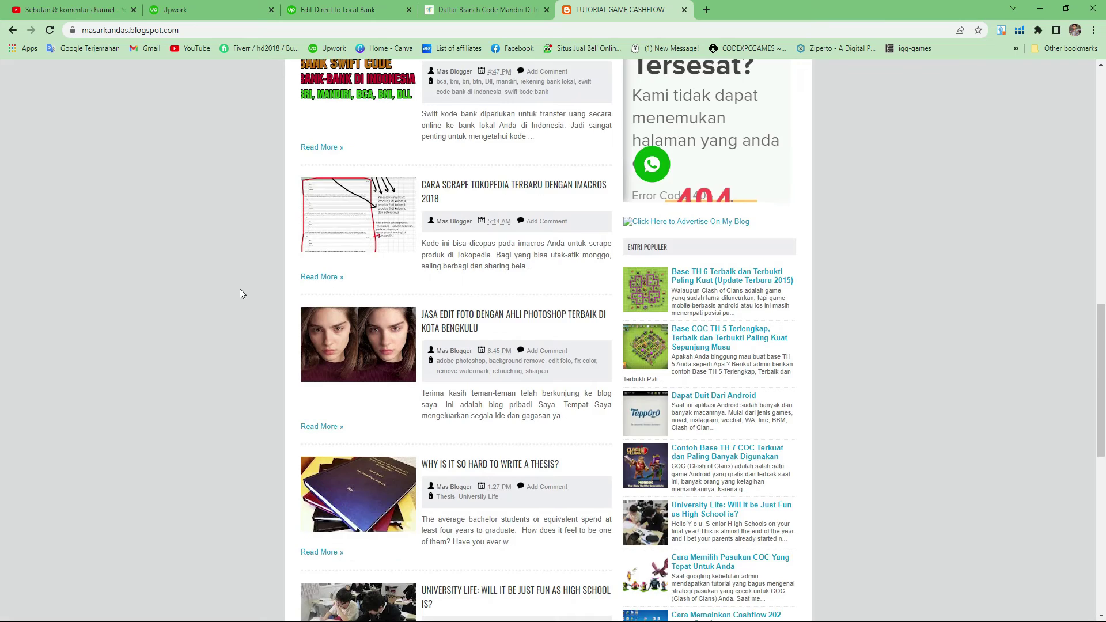
{"action": "scroll", "coordinate": [240, 292], "scroll_direction": "up", "scroll_amount": 8}
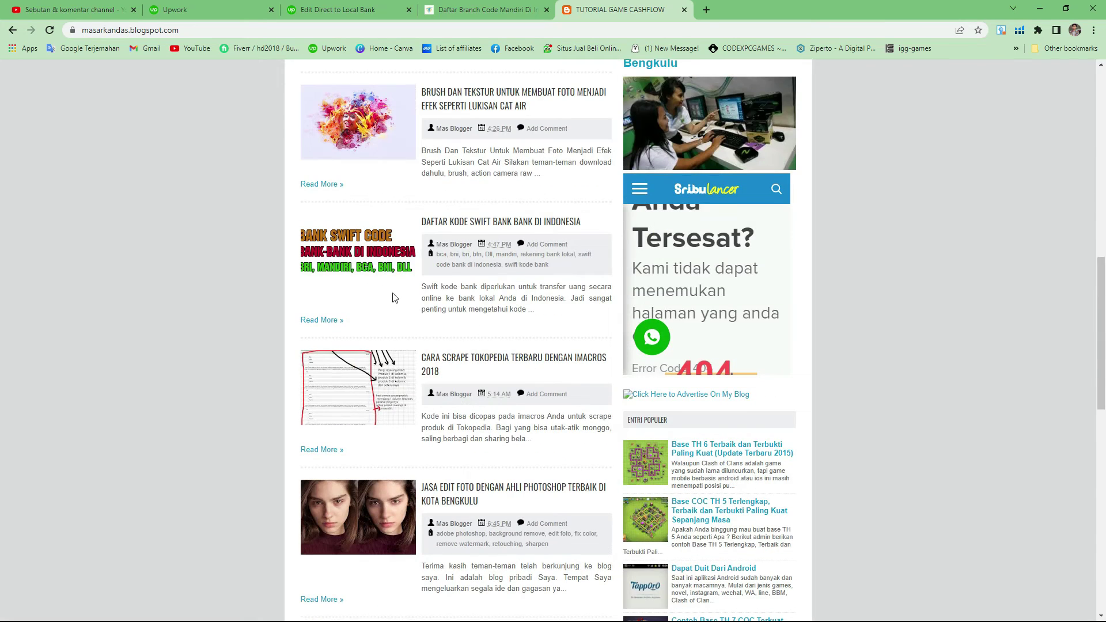
{"action": "left_click", "coordinate": [451, 224]}
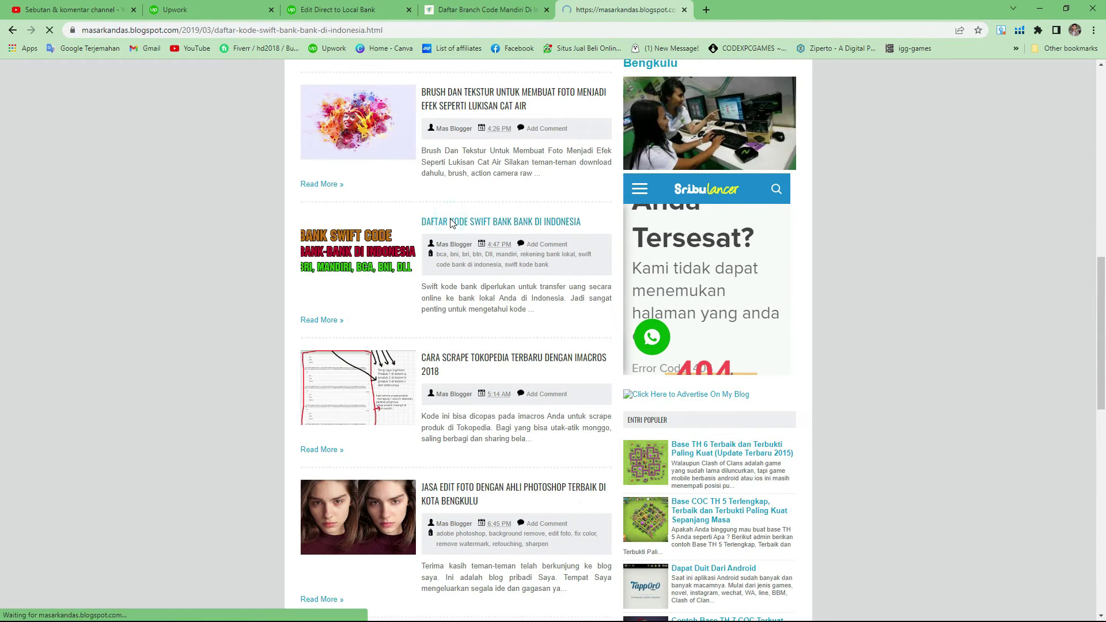
Examine the SWIFT codes of Bank Bukopin and Bank Central Asia (BCA) in the article's list
{"action": "scroll", "coordinate": [330, 311], "scroll_direction": "down", "scroll_amount": 6}
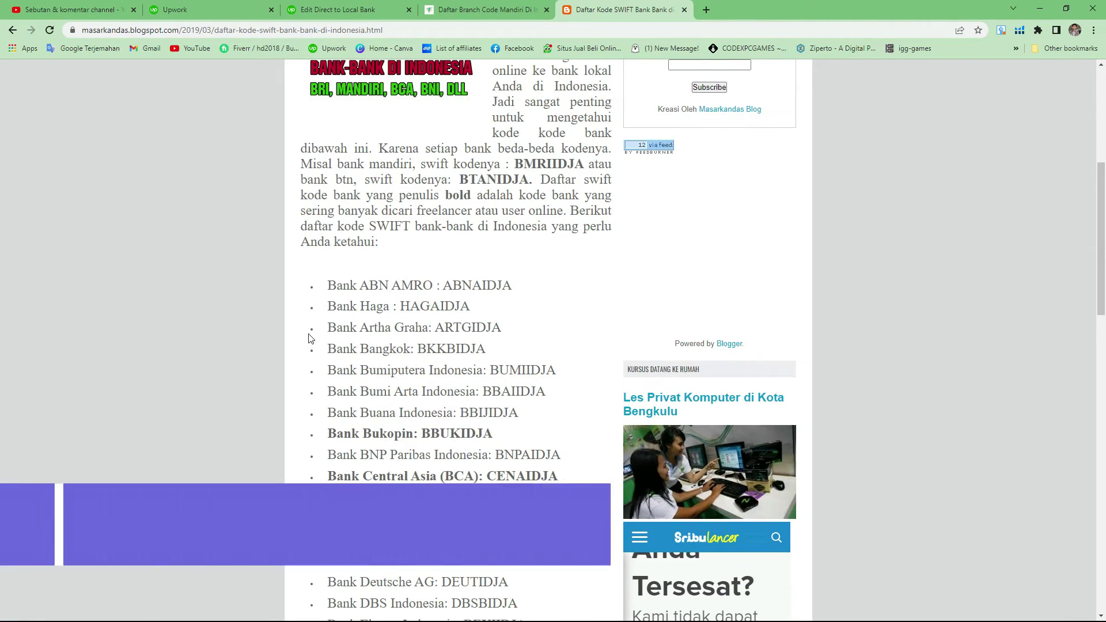
{"action": "scroll", "coordinate": [369, 358], "scroll_direction": "down", "scroll_amount": 2}
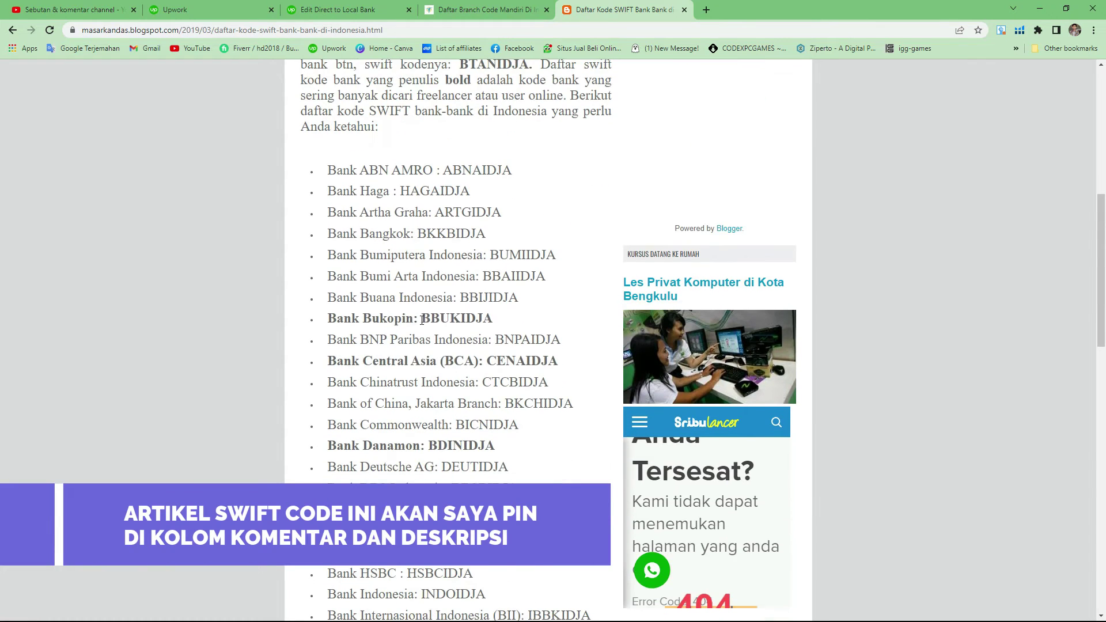
{"action": "left_click_drag", "start_coordinate": [422, 320], "coordinate": [506, 321]}
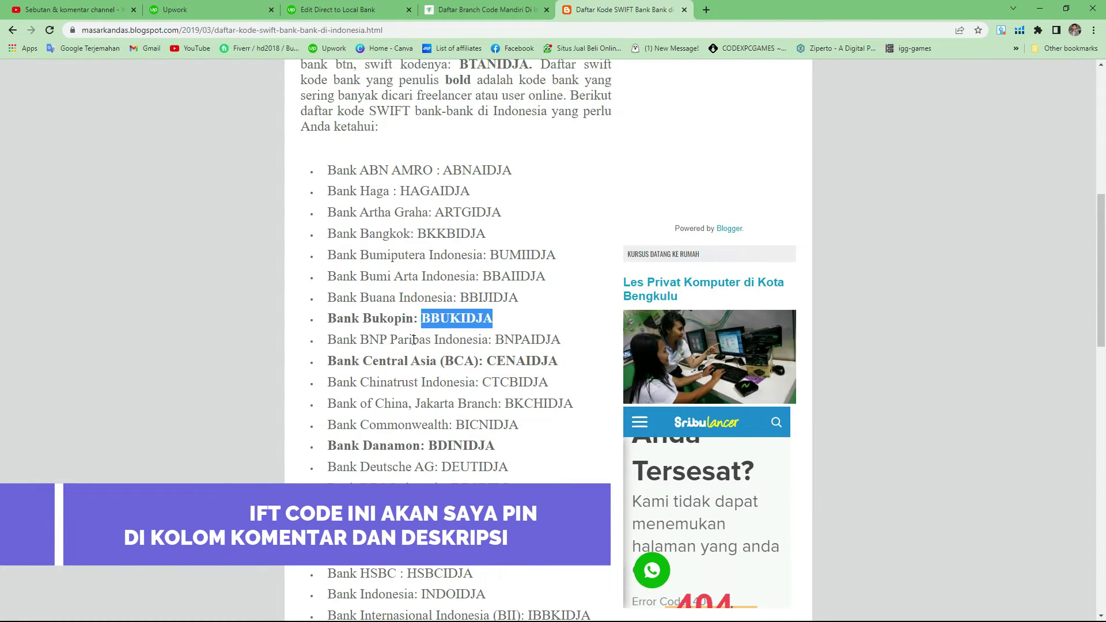
{"action": "scroll", "coordinate": [296, 363], "scroll_direction": "down", "scroll_amount": 2}
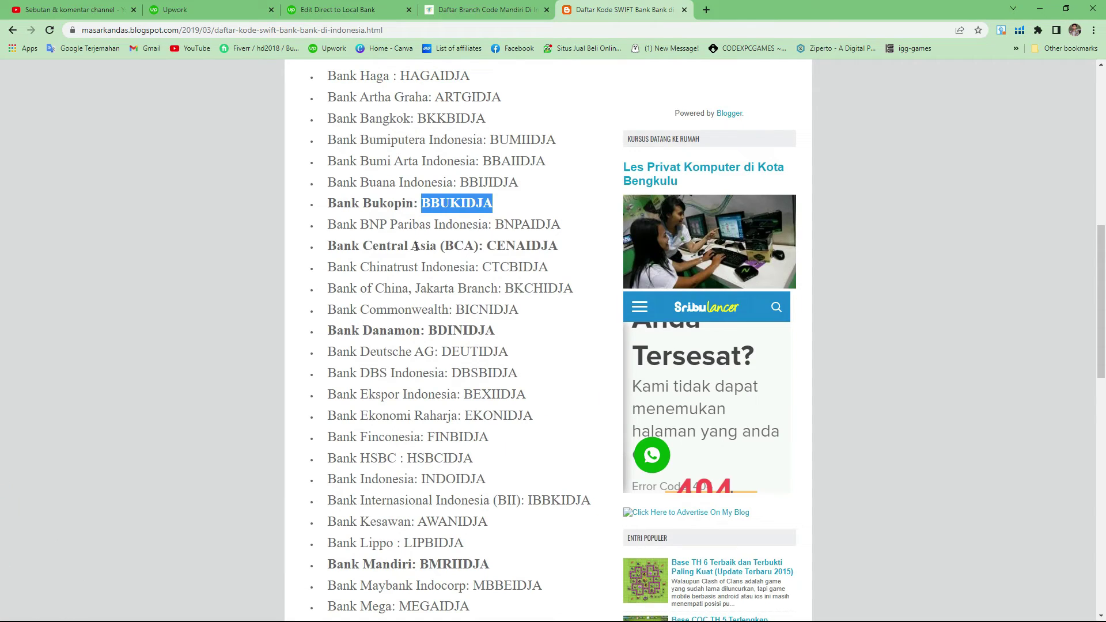
{"action": "double_click", "coordinate": [488, 246]}
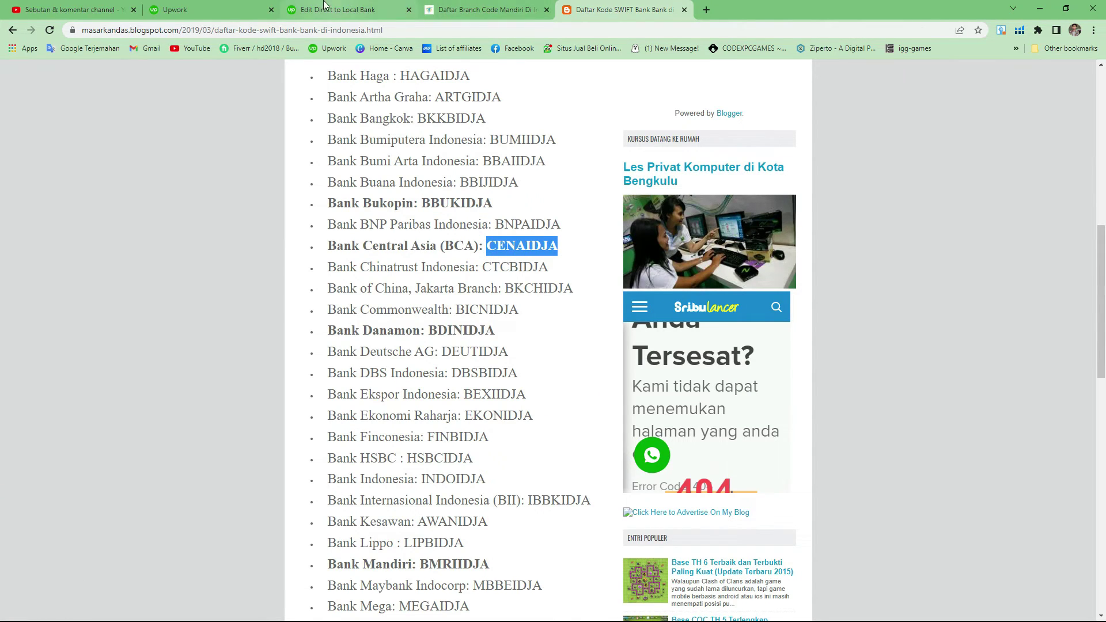
Find "mandiri" in the SWIFT code article and compare Bank Mandiri's code with the SWIFT Code on the Upwork form
{"action": "left_click", "coordinate": [346, 9]}
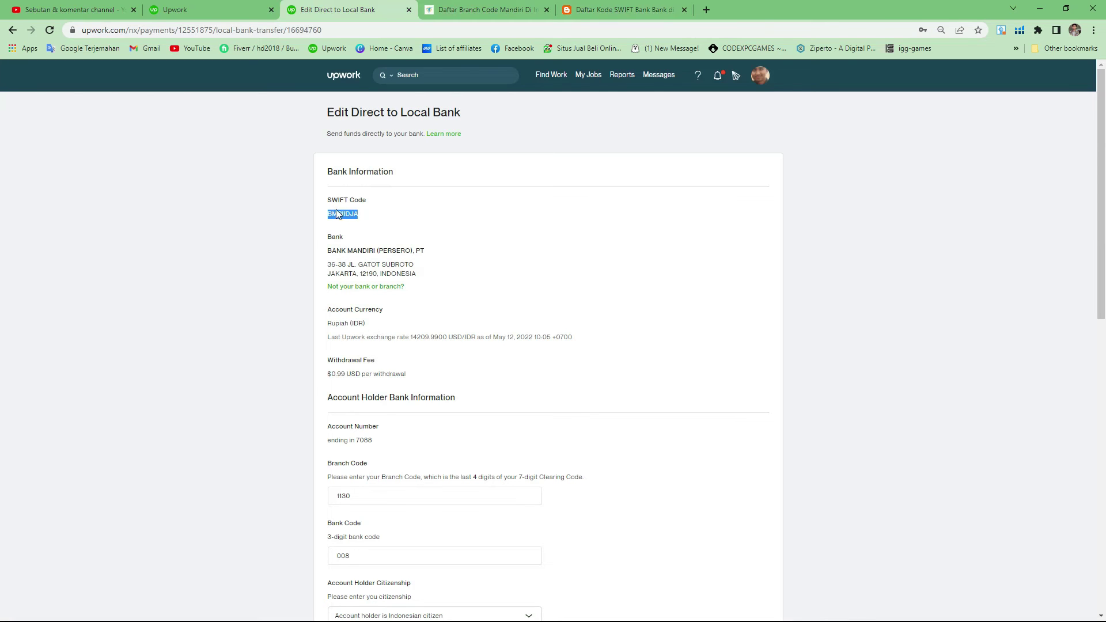
{"action": "left_click", "coordinate": [623, 8]}
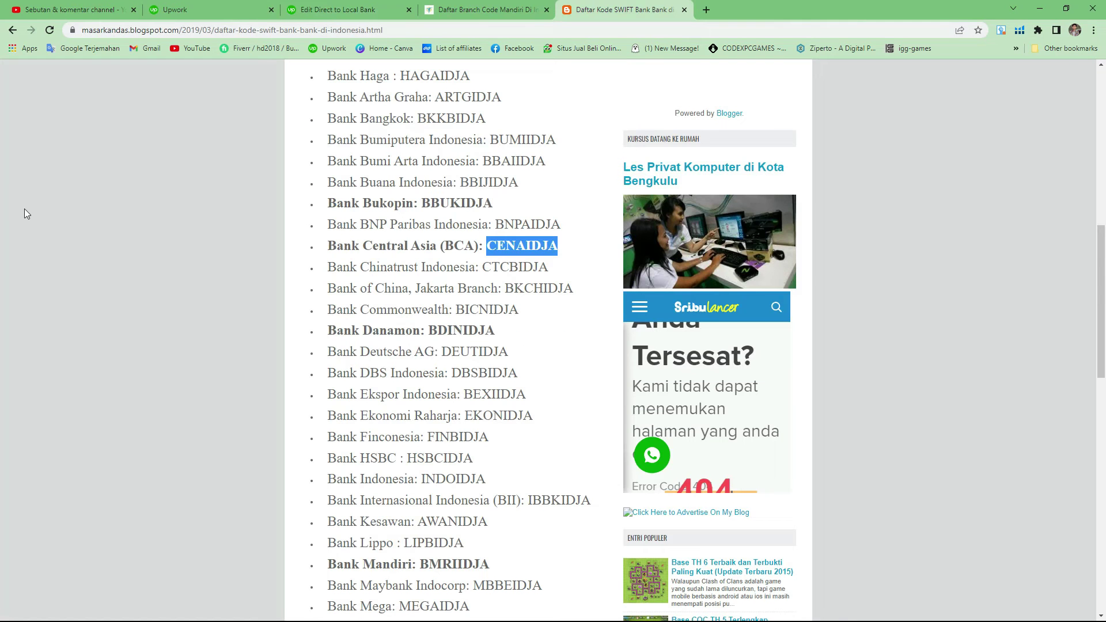
{"action": "key", "text": "ctrl+f"}
{"action": "type", "text": "ma"}
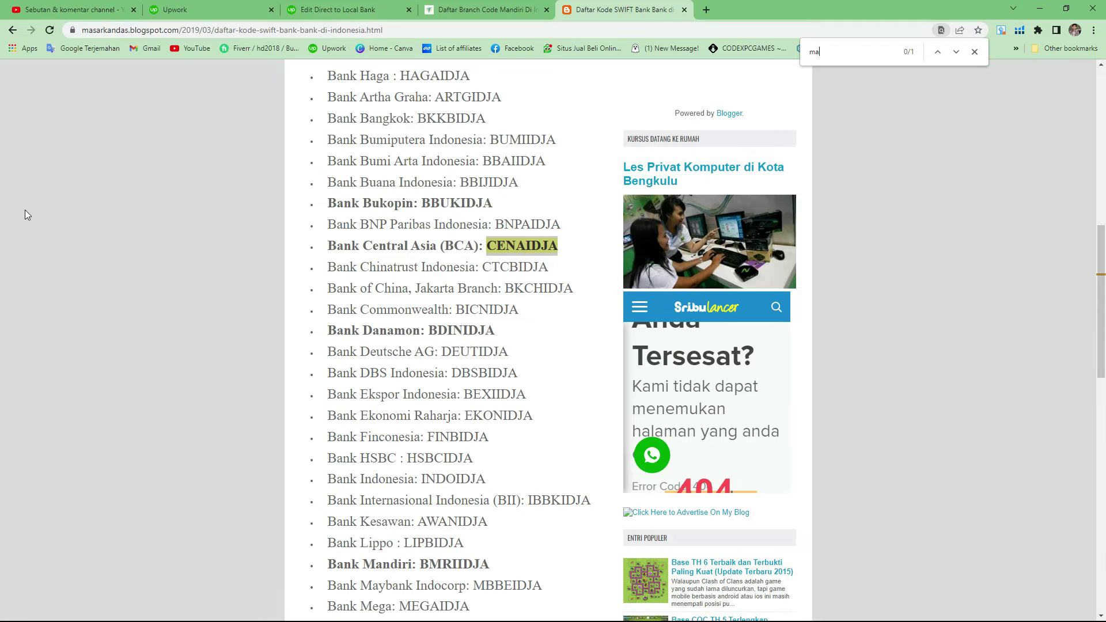
{"action": "type", "text": "ndiri"}
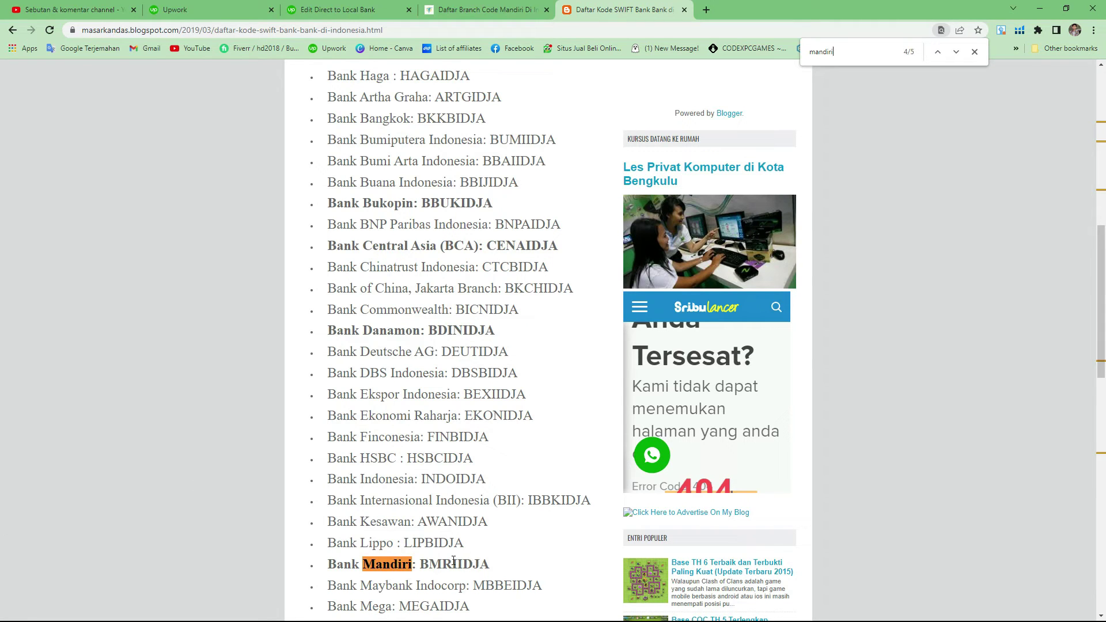
{"action": "left_click_drag", "start_coordinate": [420, 564], "coordinate": [441, 564]}
{"action": "double_click", "coordinate": [423, 564]}
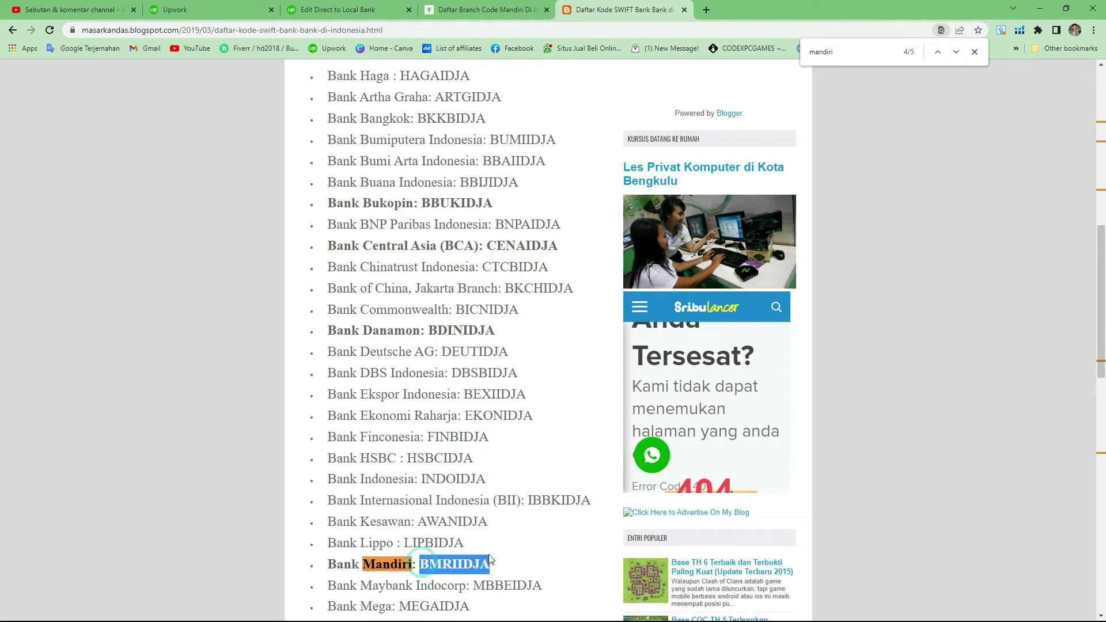
{"action": "left_click", "coordinate": [357, 12]}
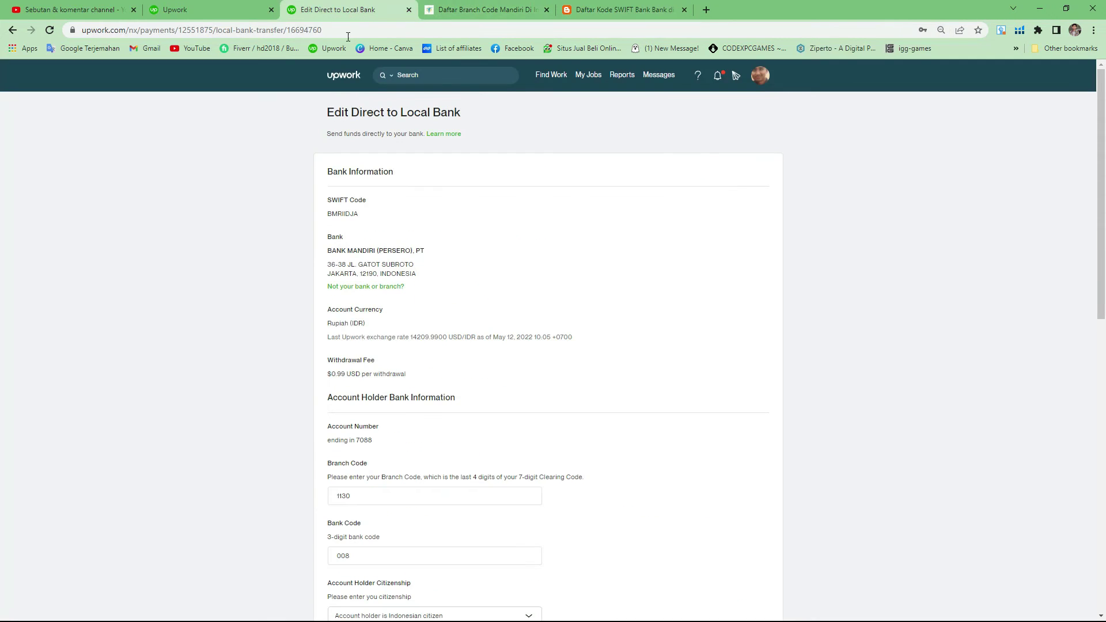
{"action": "scroll", "coordinate": [372, 333], "scroll_direction": "down", "scroll_amount": 2}
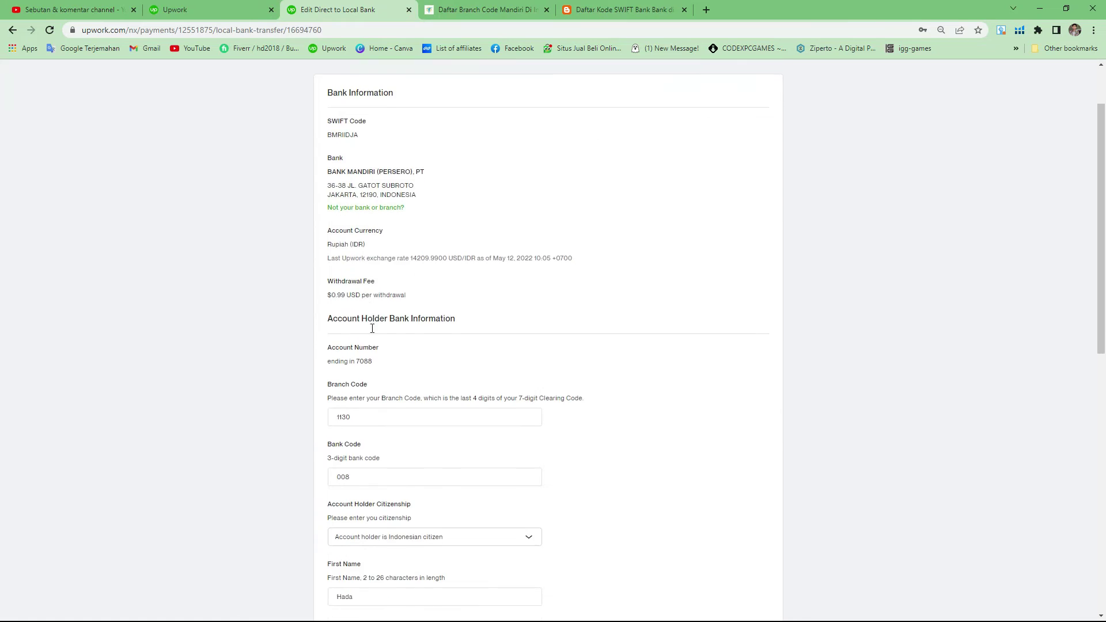
{"action": "left_click_drag", "start_coordinate": [329, 101], "coordinate": [365, 102]}
Review the account number ending and the Branch Code in the form's Account Holder Bank Information section
{"action": "left_click", "coordinate": [393, 378]}
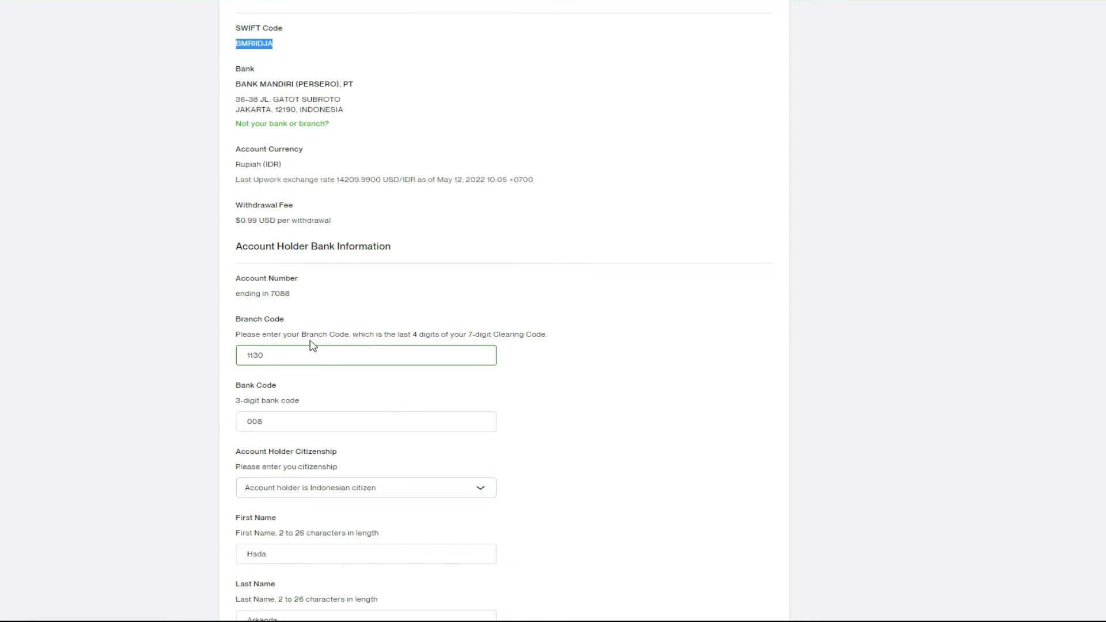
{"action": "double_click", "coordinate": [273, 293]}
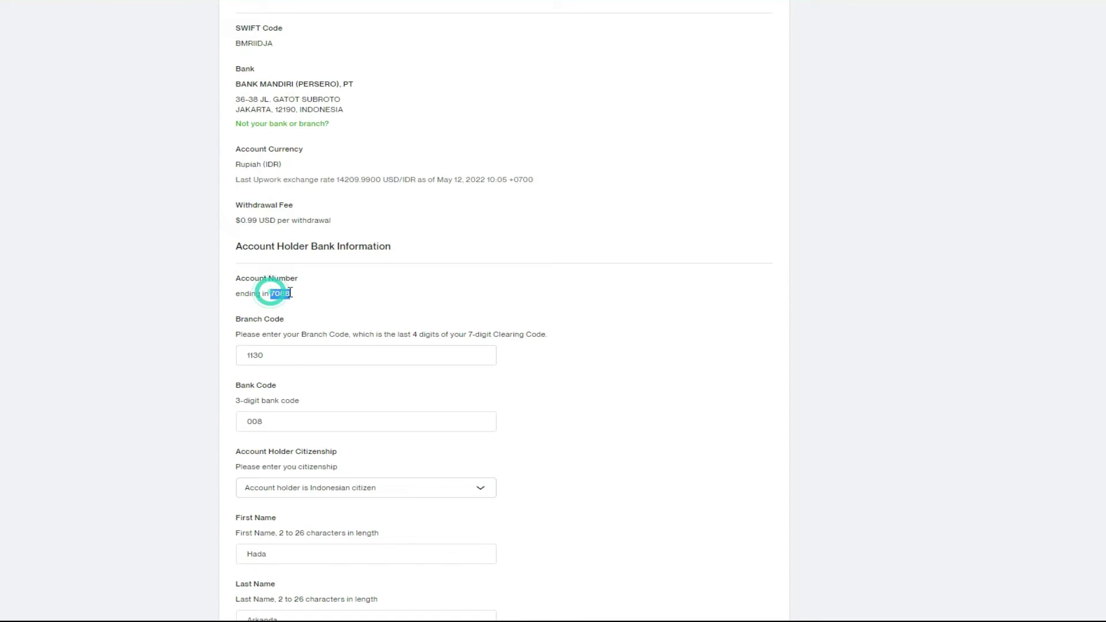
{"action": "left_click", "coordinate": [298, 298]}
{"action": "double_click", "coordinate": [285, 294]}
{"action": "left_click", "coordinate": [266, 355]}
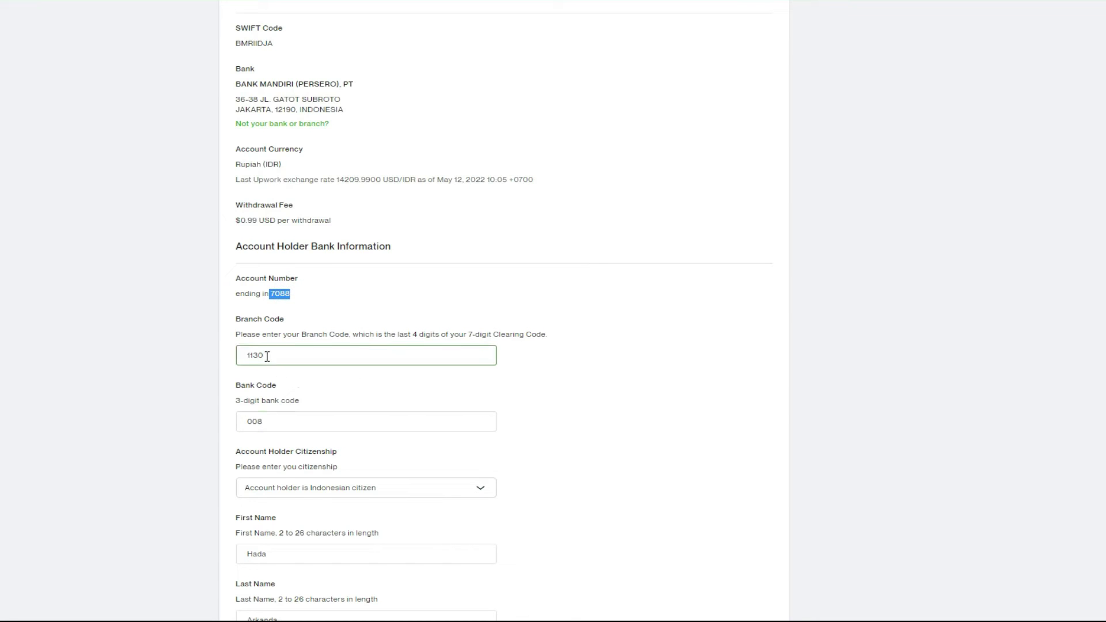
{"action": "double_click", "coordinate": [253, 355]}
Compare the form's 3-digit Bank Code with the first three digits of the Jakarta Kota code in the Mandiri branch list
{"action": "left_click", "coordinate": [266, 420]}
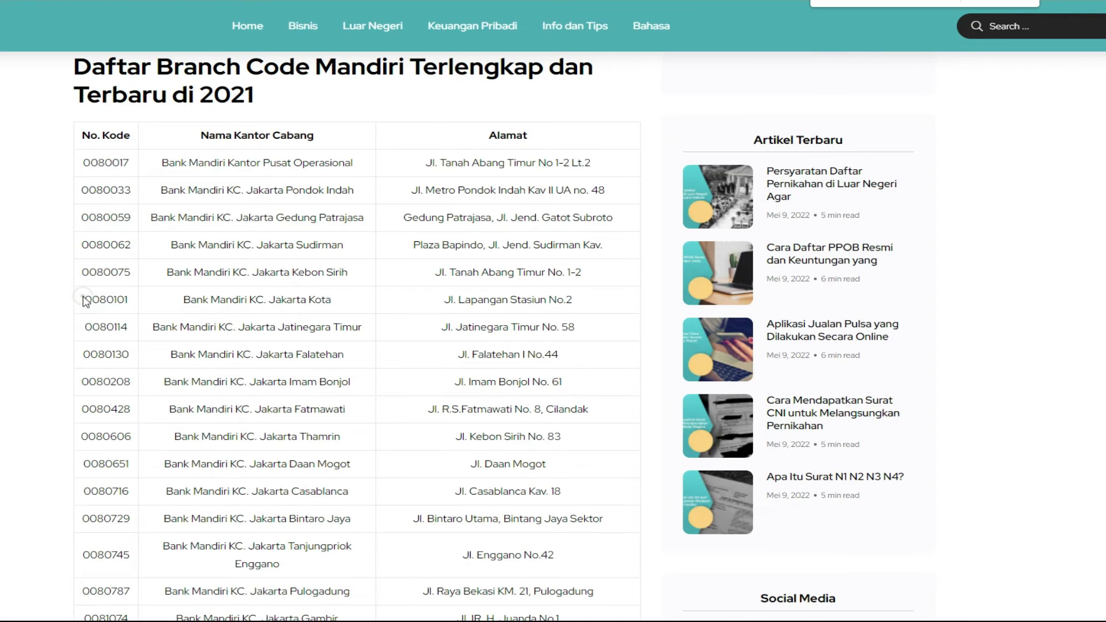
{"action": "left_click_drag", "start_coordinate": [85, 300], "coordinate": [106, 300]}
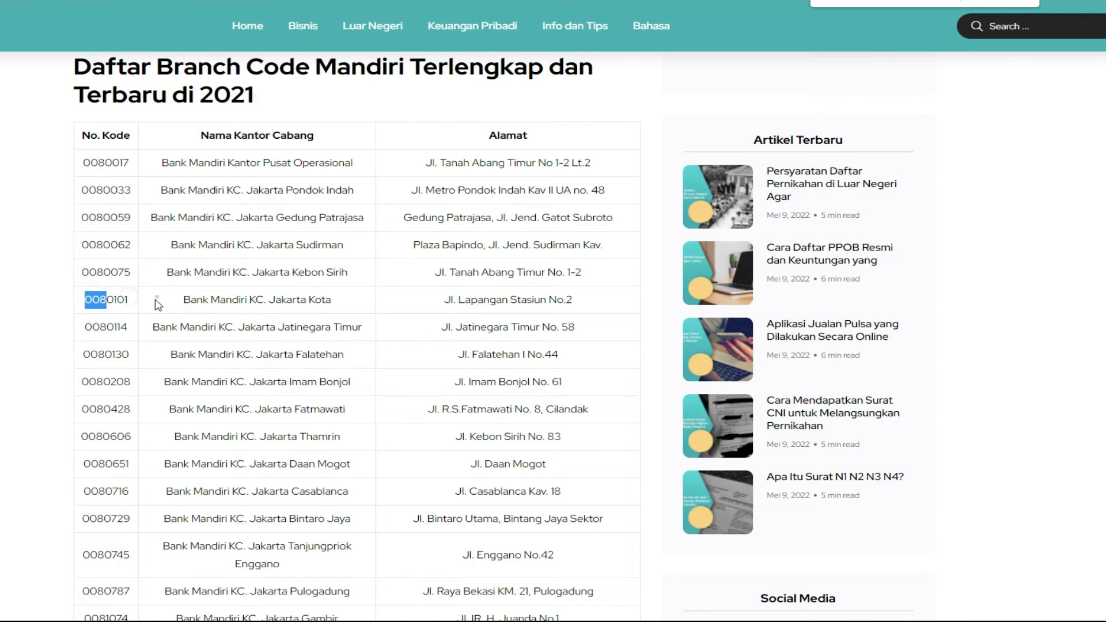